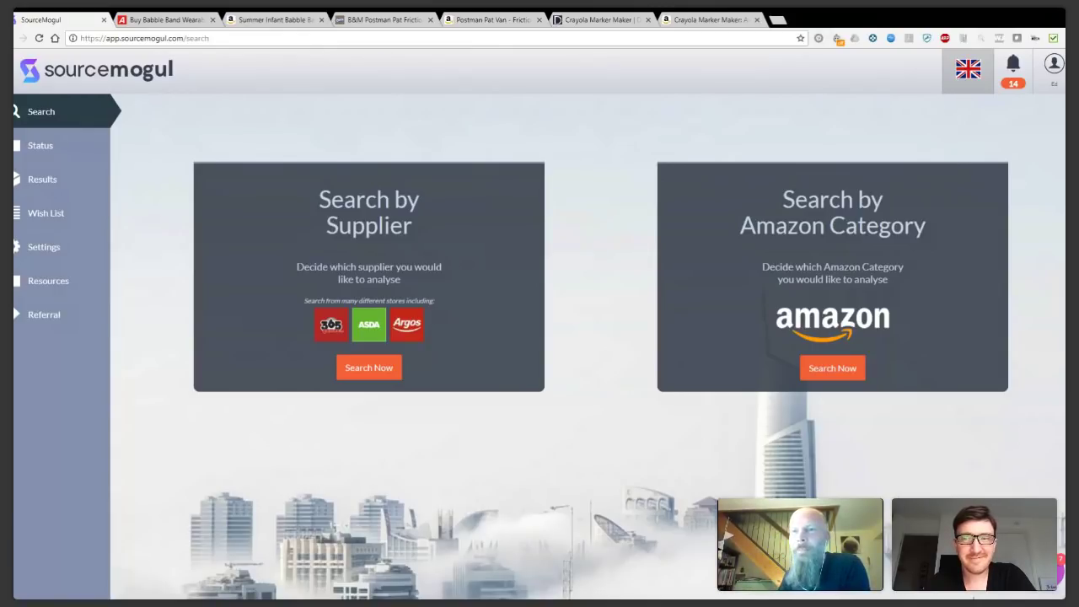
Select the Toys & Games category in the Amazon category search and check the status of current searches.
{"action": "left_click", "coordinate": [70, 150]}
{"action": "left_click", "coordinate": [60, 113]}
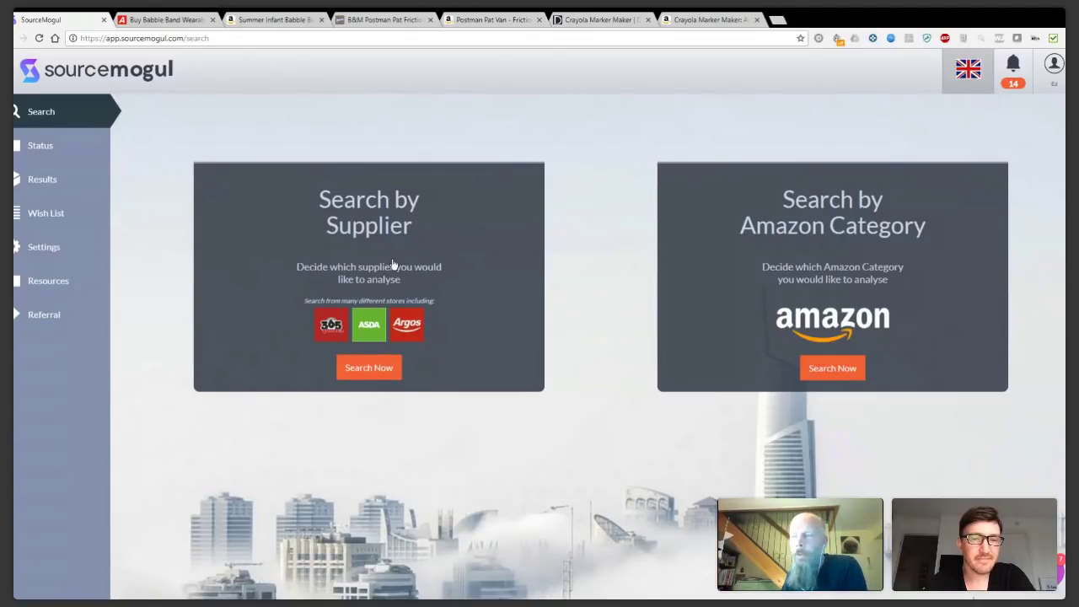
{"action": "left_click", "coordinate": [803, 257]}
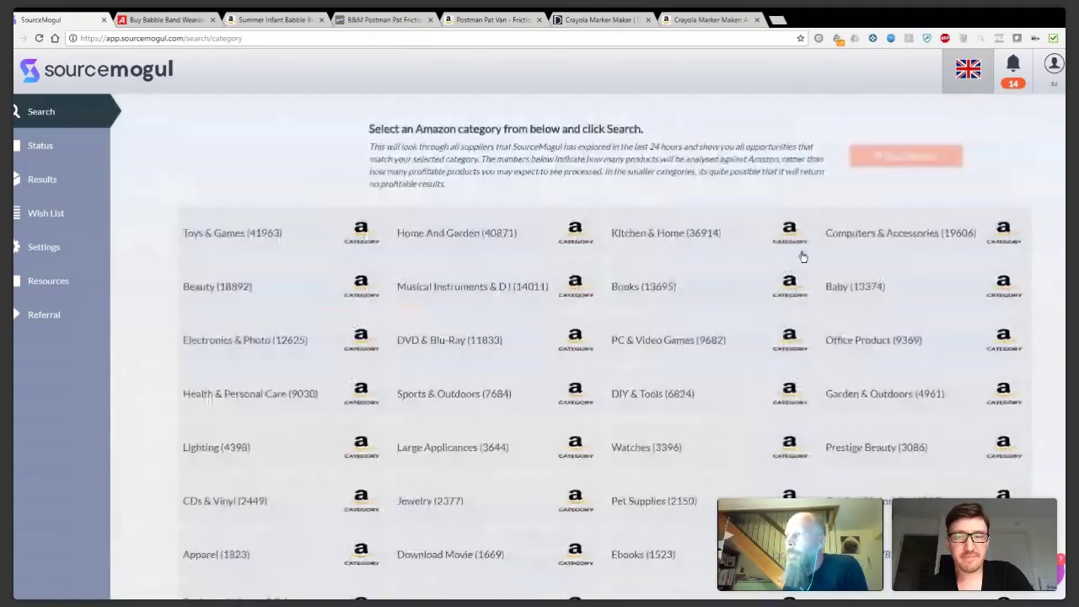
{"action": "left_click", "coordinate": [246, 242]}
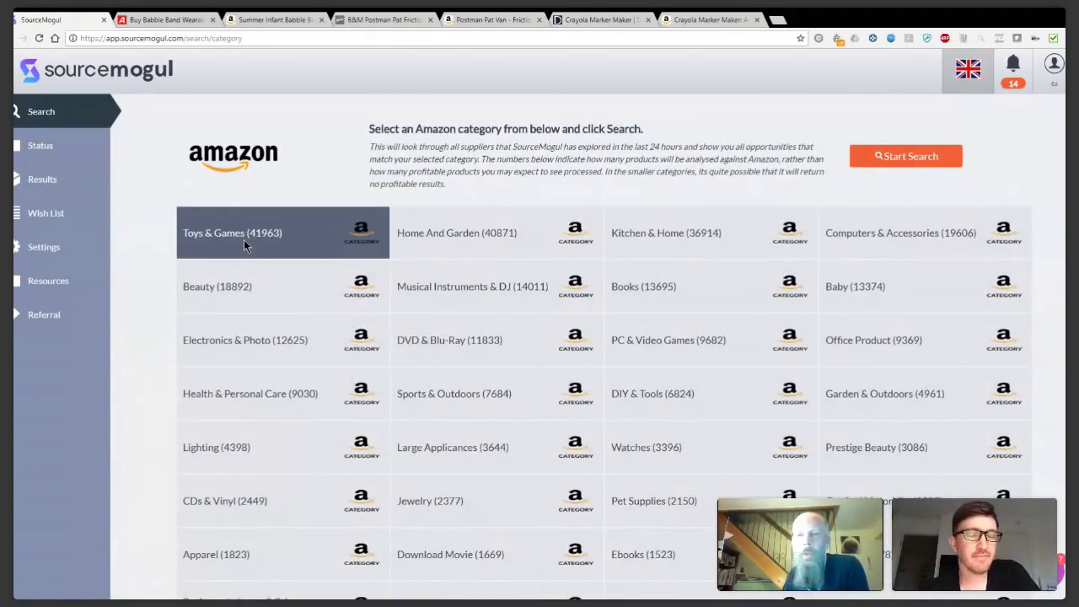
{"action": "left_click", "coordinate": [466, 357]}
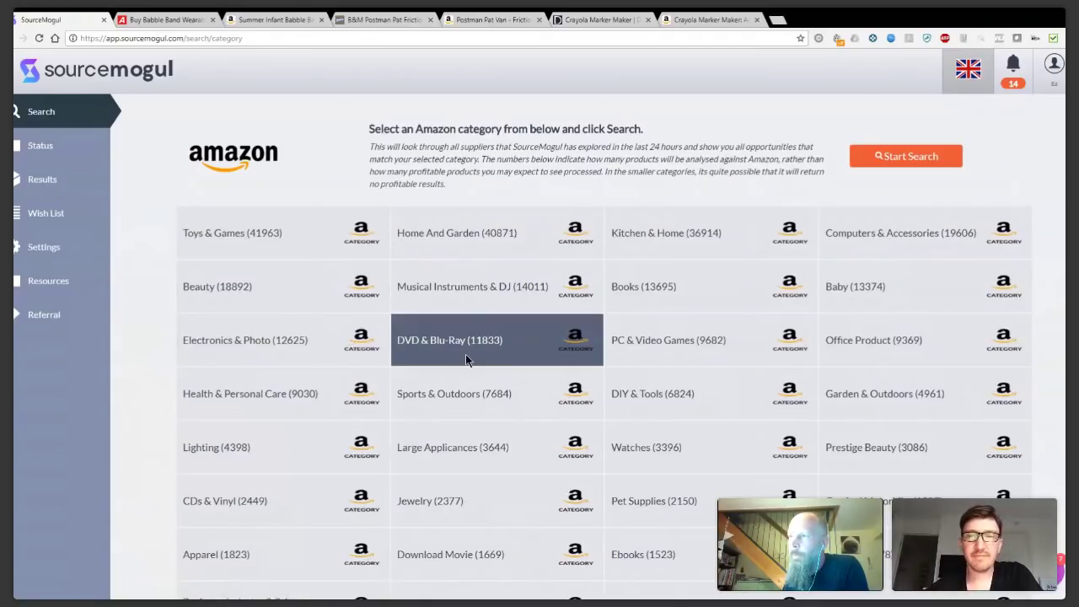
{"action": "left_click", "coordinate": [479, 240]}
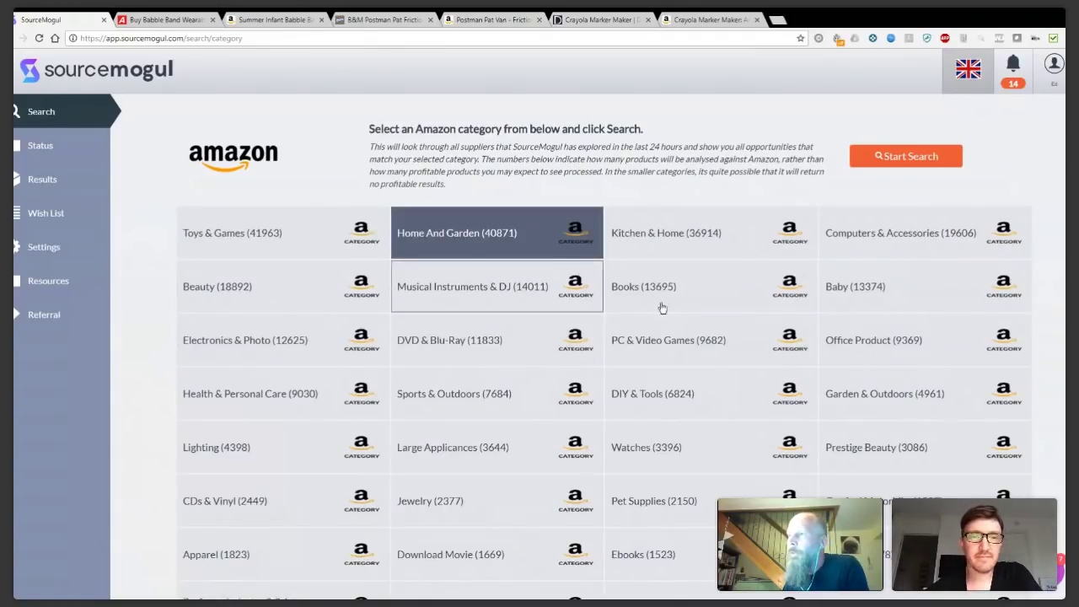
{"action": "left_click", "coordinate": [662, 308]}
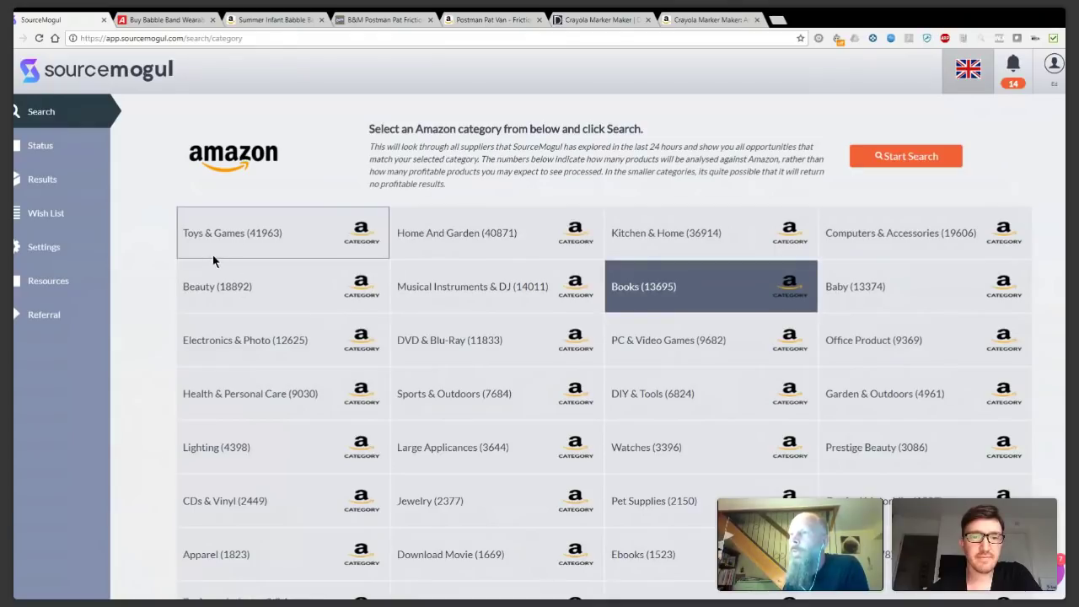
{"action": "left_click", "coordinate": [235, 239]}
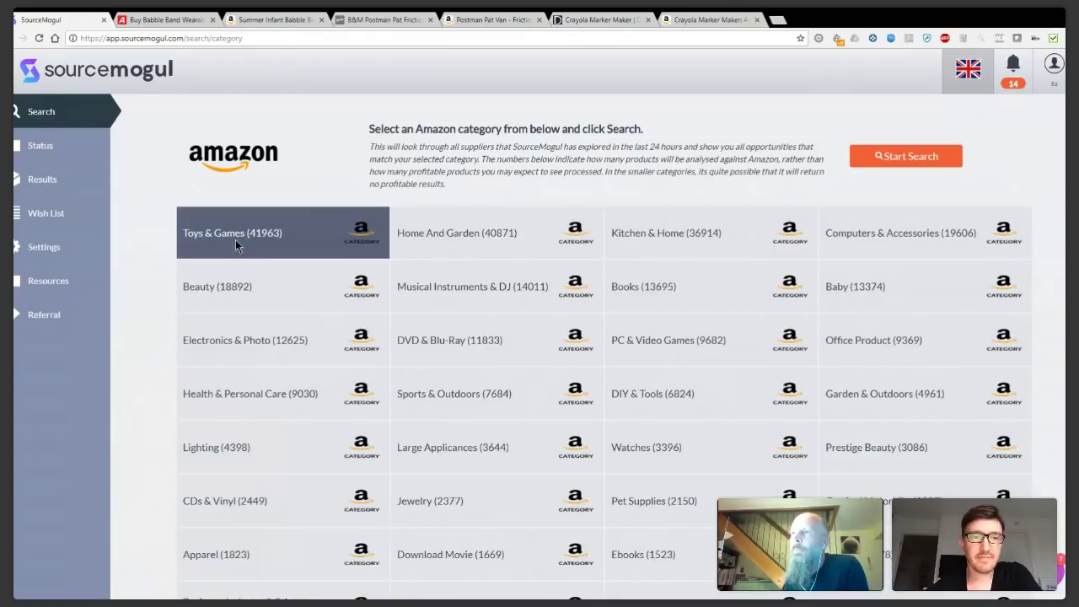
{"action": "left_click", "coordinate": [875, 169]}
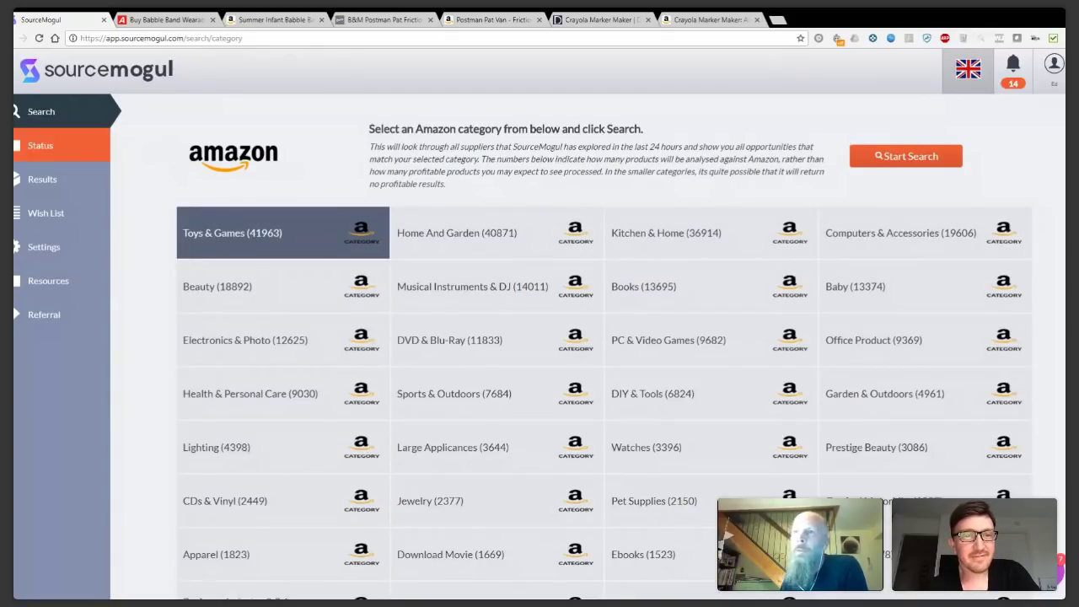
{"action": "left_click", "coordinate": [43, 145]}
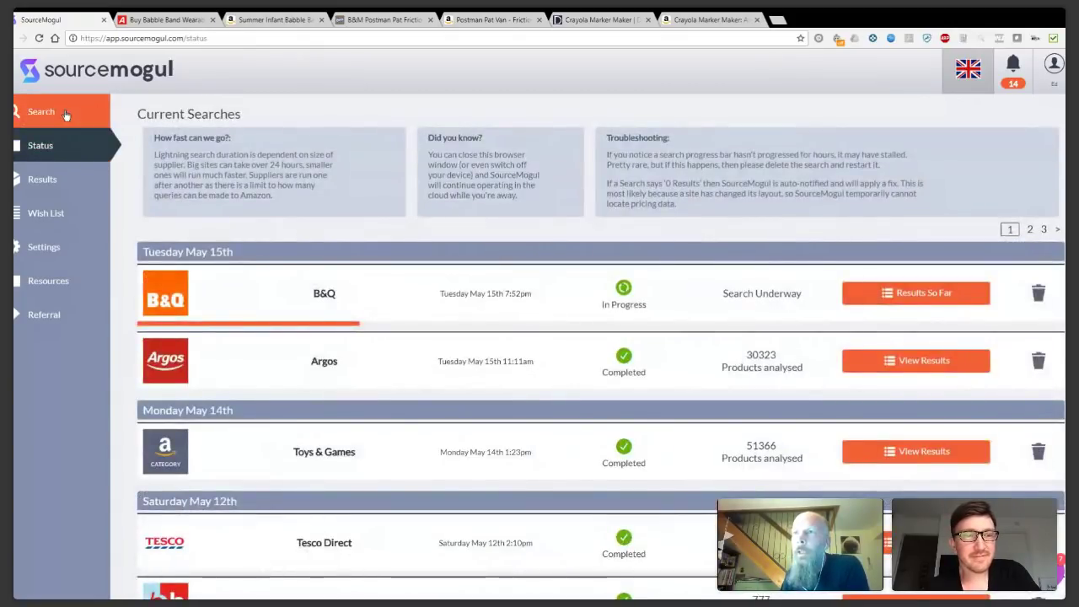
Start an Amazon category search for Computers & Accessories and review the list of current searches.
{"action": "left_click", "coordinate": [66, 114]}
{"action": "left_click", "coordinate": [782, 246]}
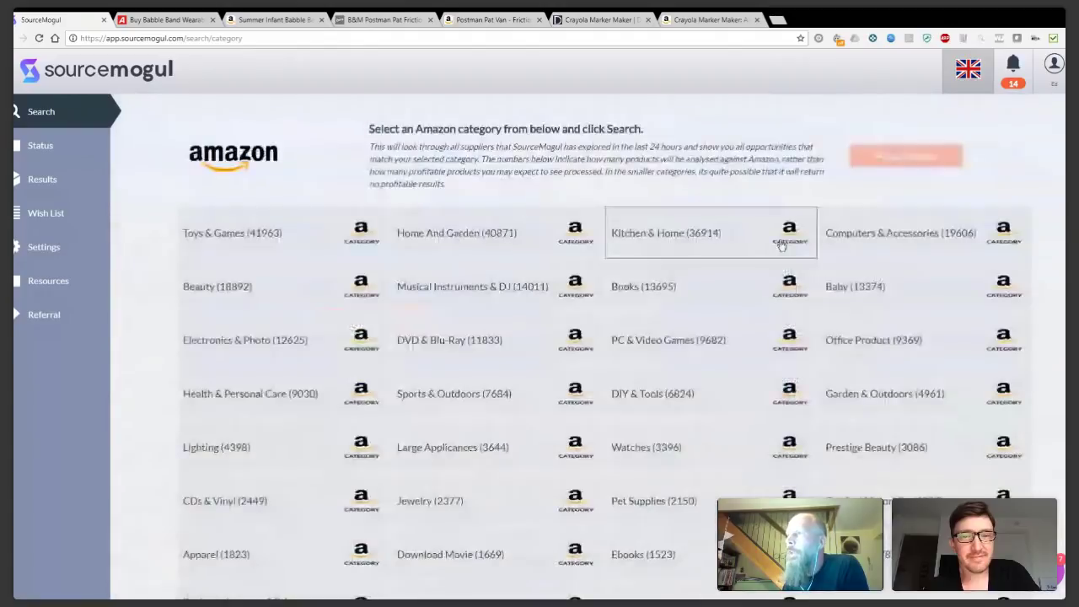
{"action": "left_click", "coordinate": [869, 290]}
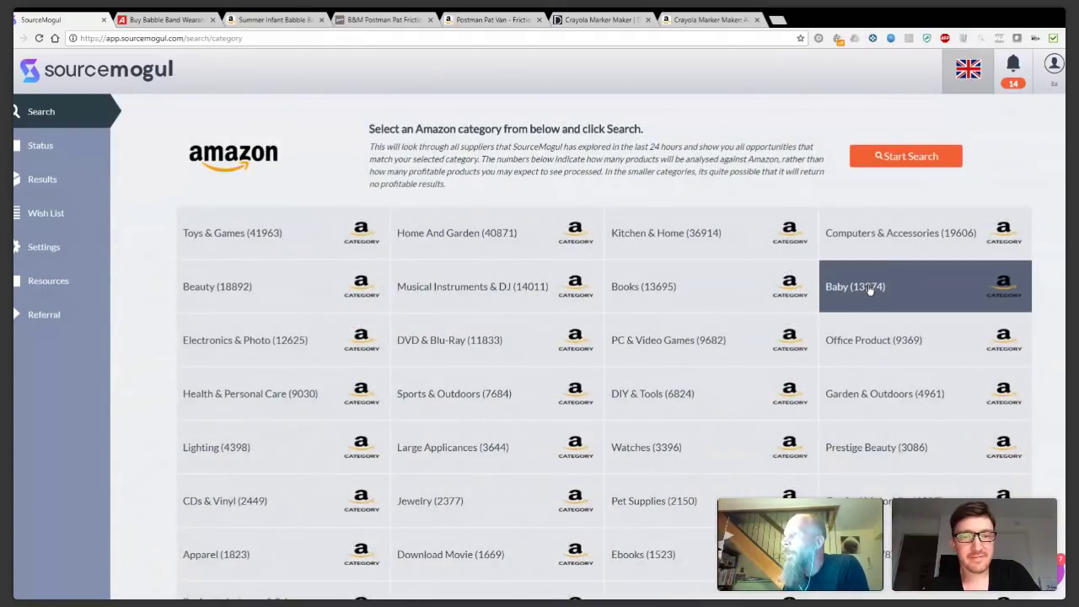
{"action": "left_click", "coordinate": [874, 240]}
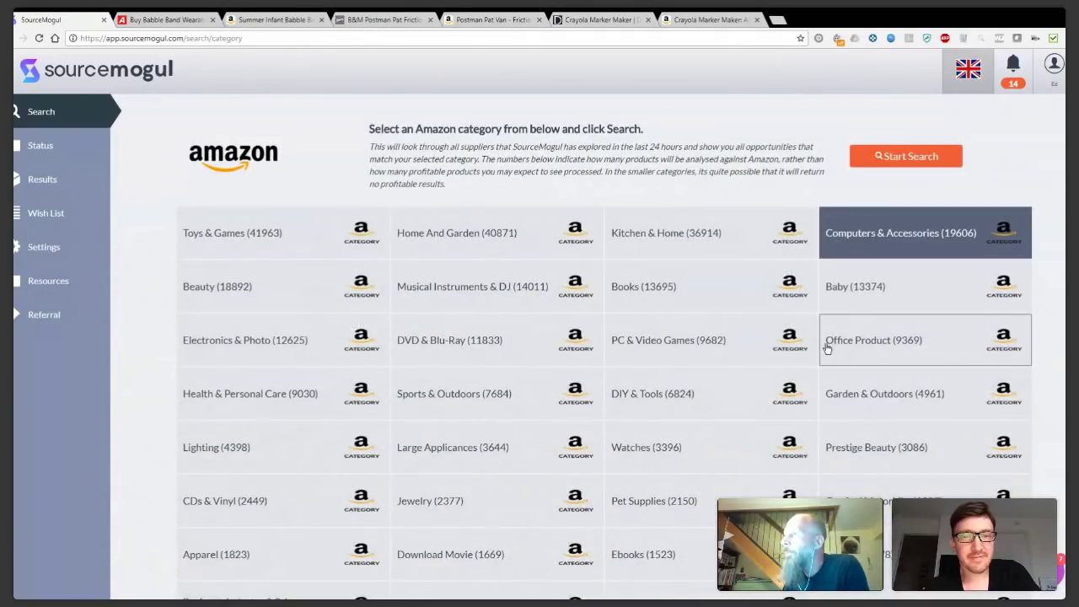
{"action": "left_click", "coordinate": [886, 164]}
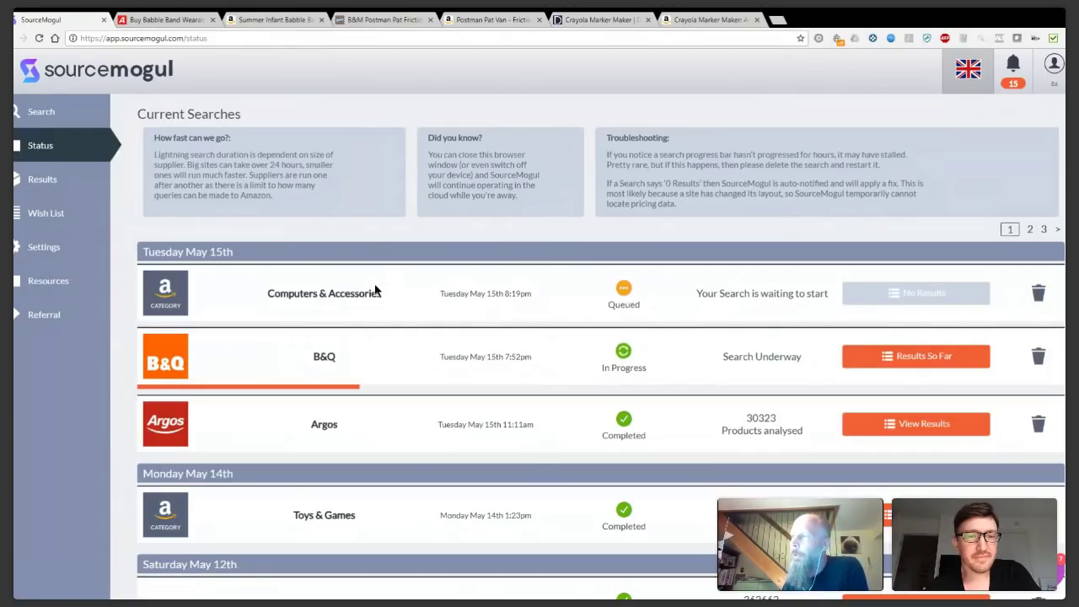
{"action": "scroll", "coordinate": [468, 295], "scroll_direction": "down", "scroll_amount": 2}
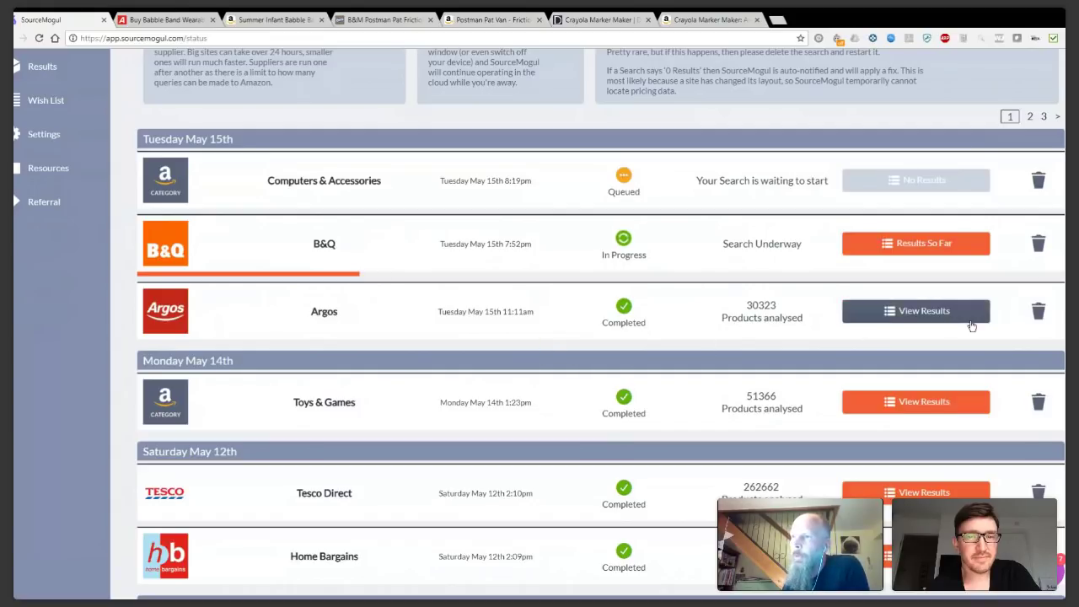
{"action": "scroll", "coordinate": [711, 395], "scroll_direction": "down", "scroll_amount": 2}
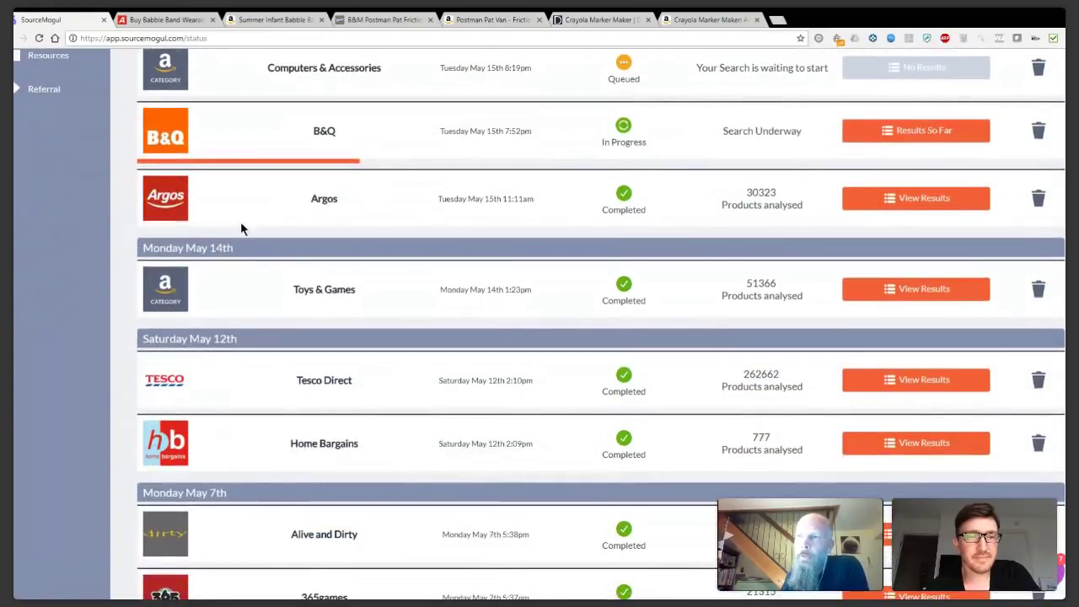
{"action": "scroll", "coordinate": [193, 295], "scroll_direction": "up", "scroll_amount": 5}
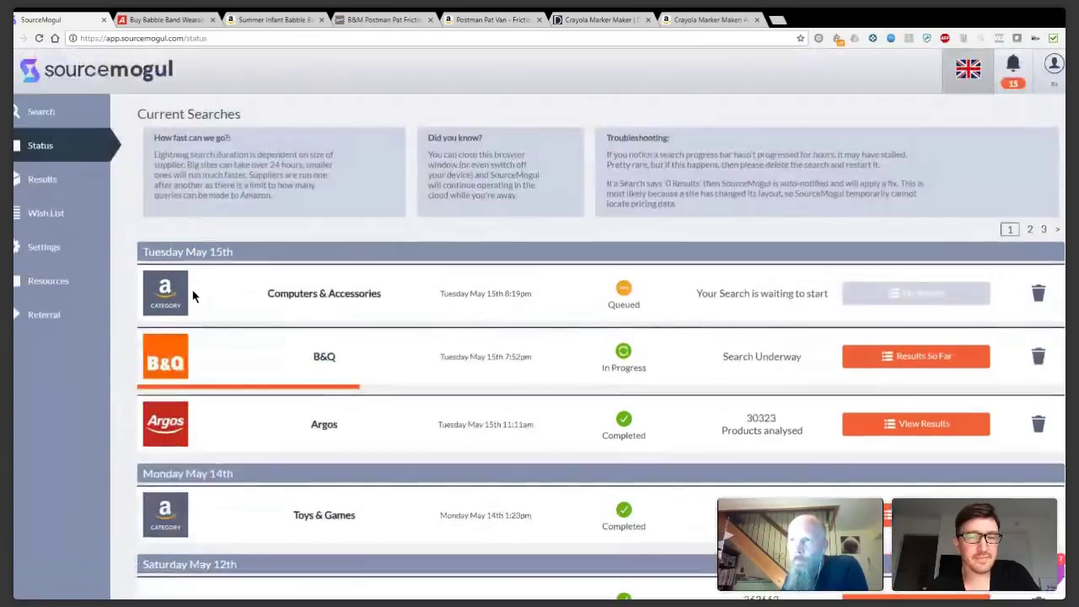
Open the supplier search, filter the suppliers by "tesc", and clear the filter.
{"action": "left_click", "coordinate": [73, 121]}
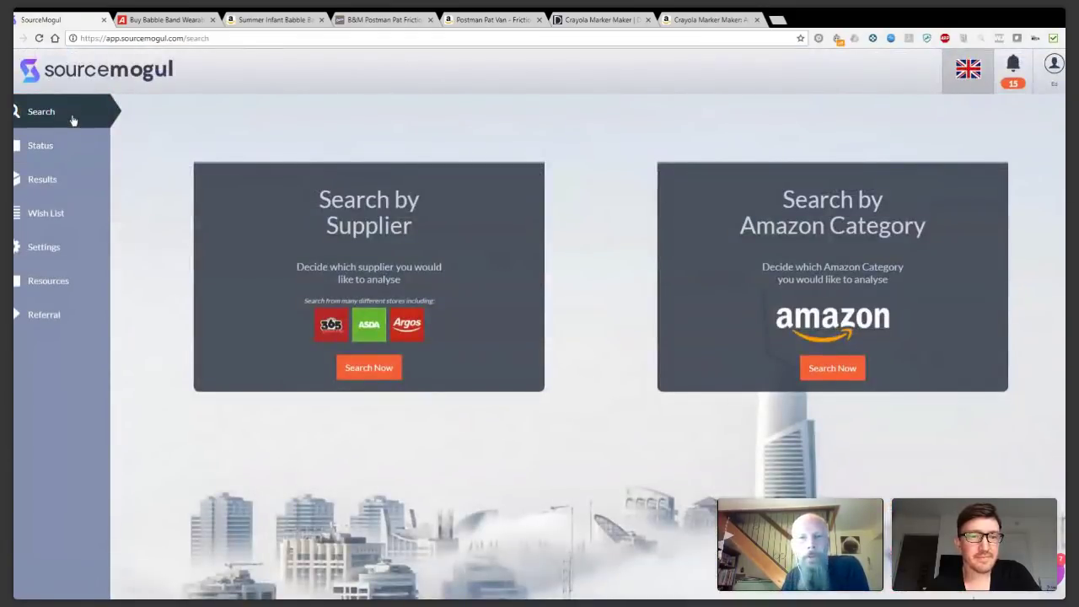
{"action": "left_click", "coordinate": [463, 260]}
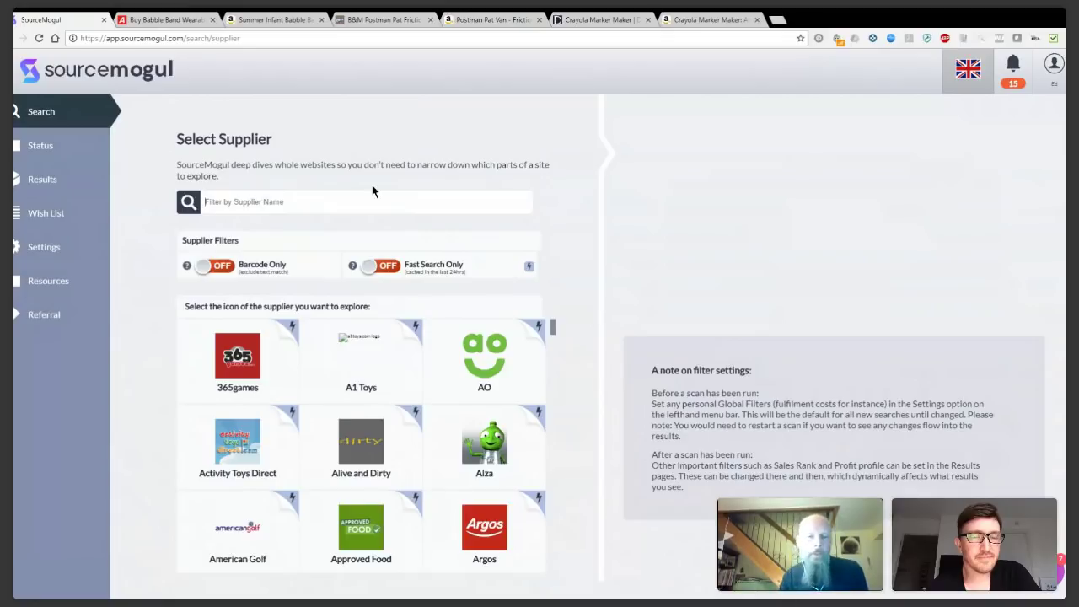
{"action": "type", "text": "tesc"}
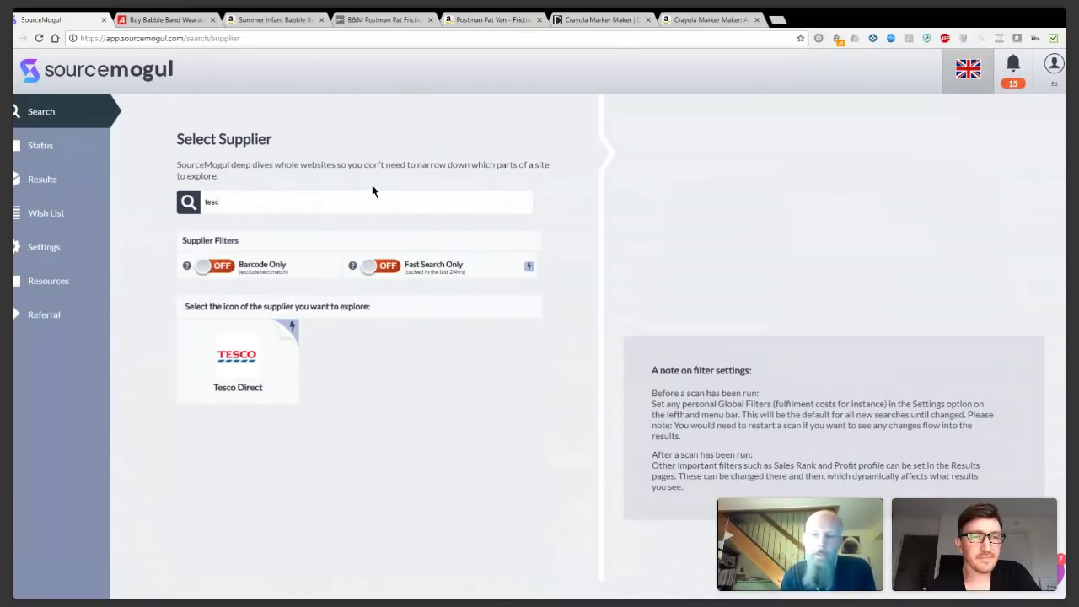
{"action": "key", "text": "BackSpace"}
{"action": "key", "text": "BackSpace"}
{"action": "key", "text": "BackSpace"}
{"action": "key", "text": "BackSpace"}
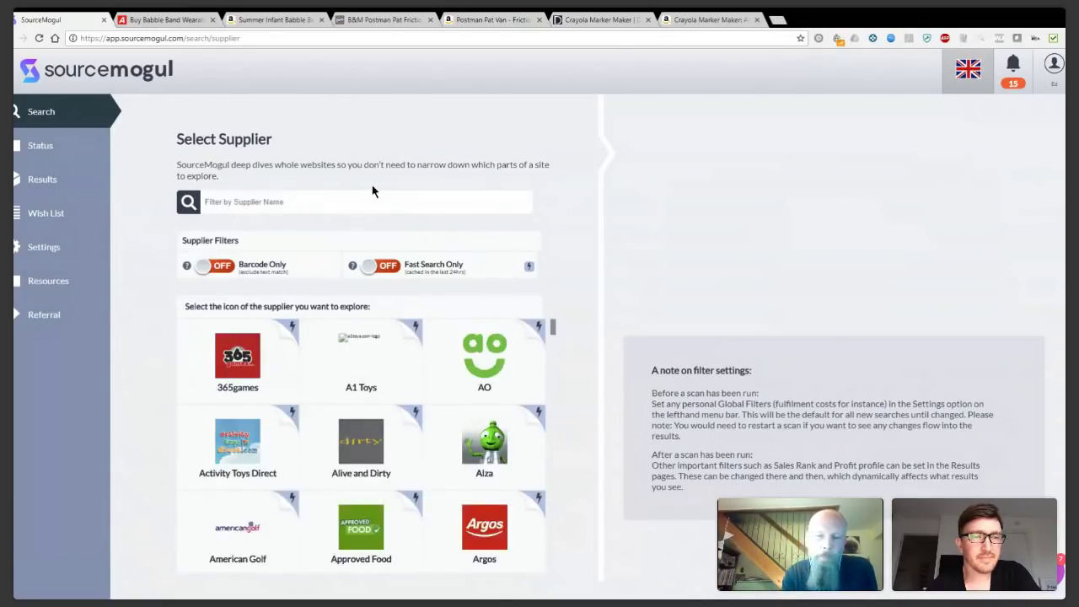
Look up suppliers with the name filters "boot" and "pc", clearing the filter after each.
{"action": "type", "text": "boot"}
{"action": "key", "text": "BackSpace"}
{"action": "key", "text": "BackSpace"}
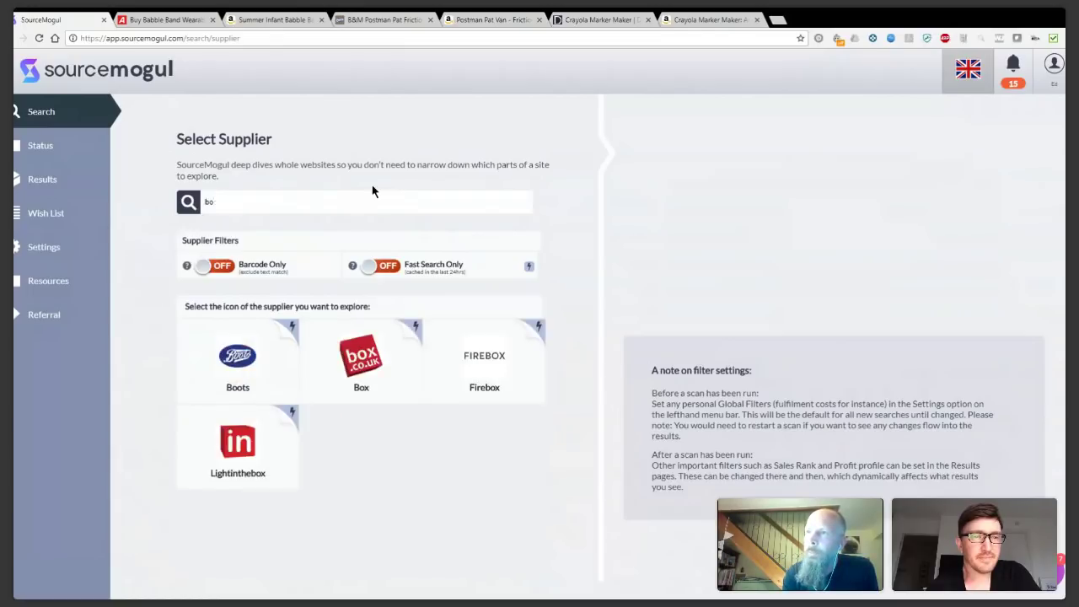
{"action": "key", "text": "BackSpace"}
{"action": "key", "text": "BackSpace"}
{"action": "type", "text": "pc"}
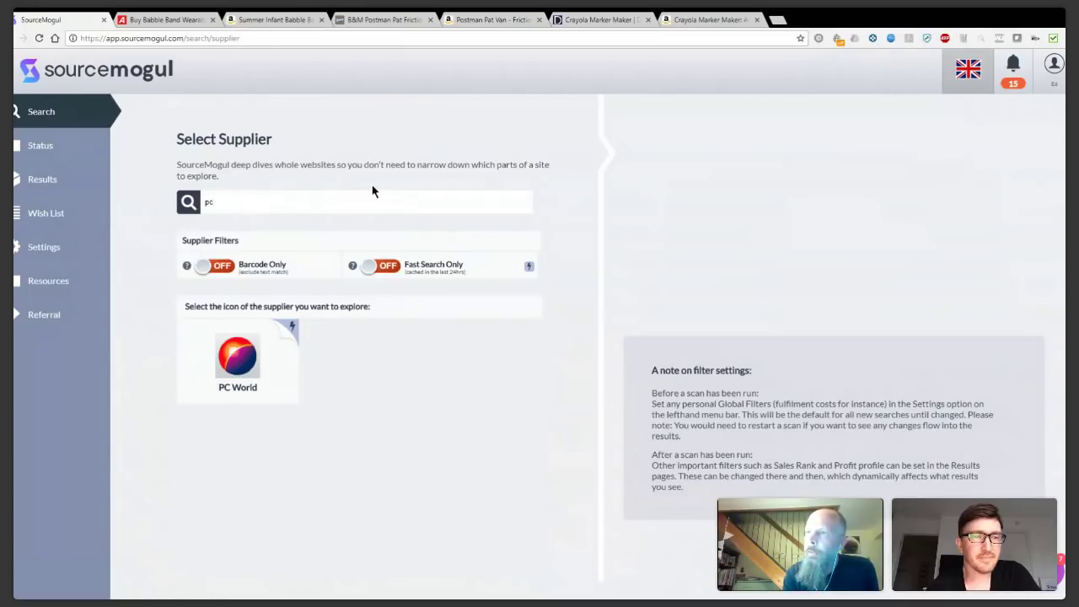
{"action": "key", "text": "BackSpace"}
{"action": "key", "text": "BackSpace"}
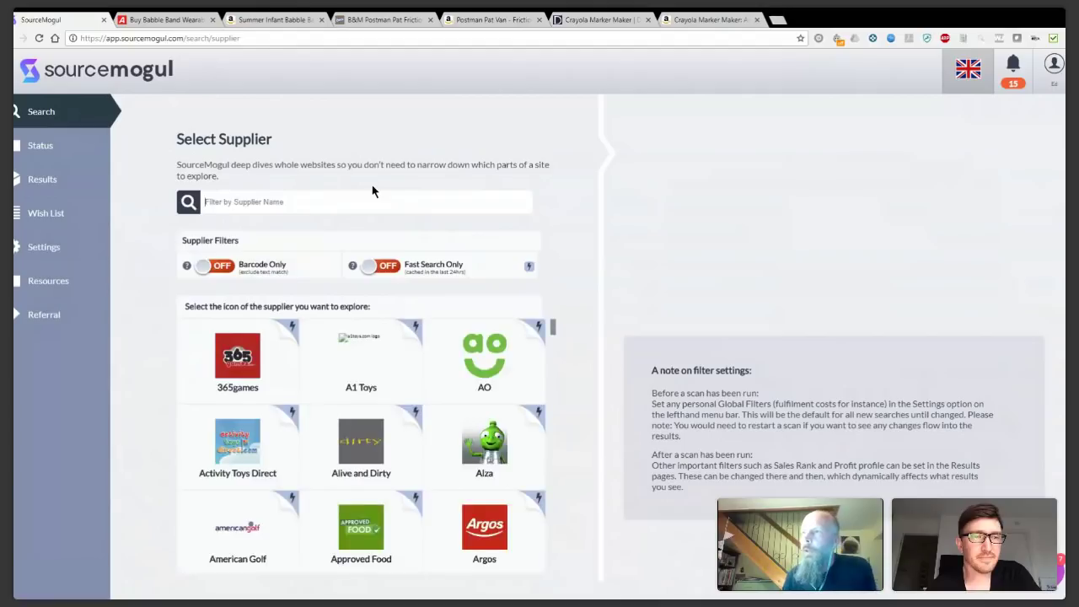
Browse the full supplier list and view the details of 365games, A1 Toys and AO.
{"action": "left_click", "coordinate": [253, 381]}
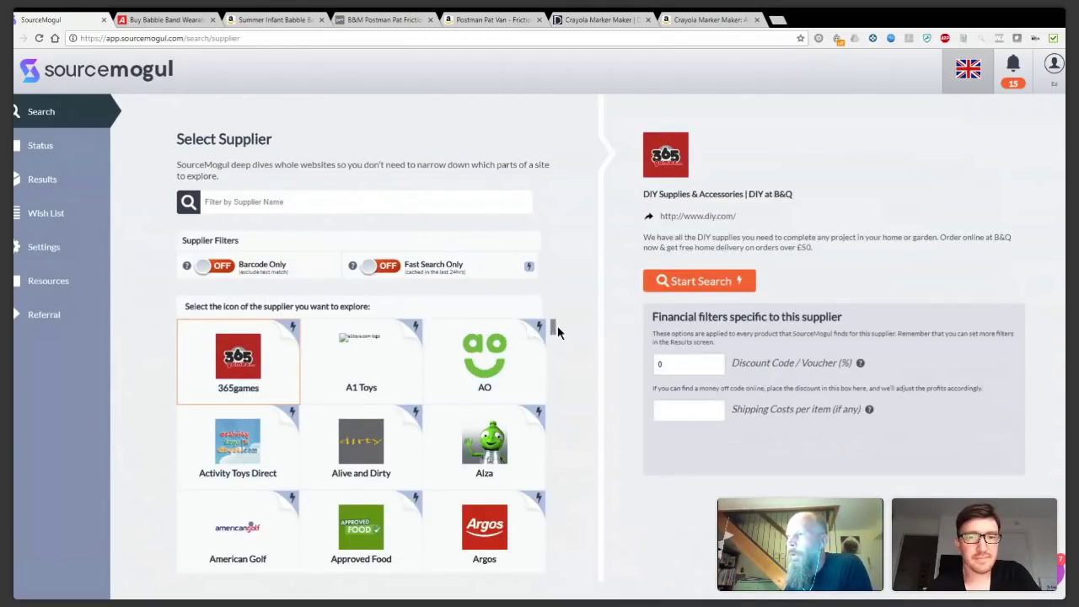
{"action": "scroll", "coordinate": [552, 331], "scroll_direction": "down", "scroll_amount": 20}
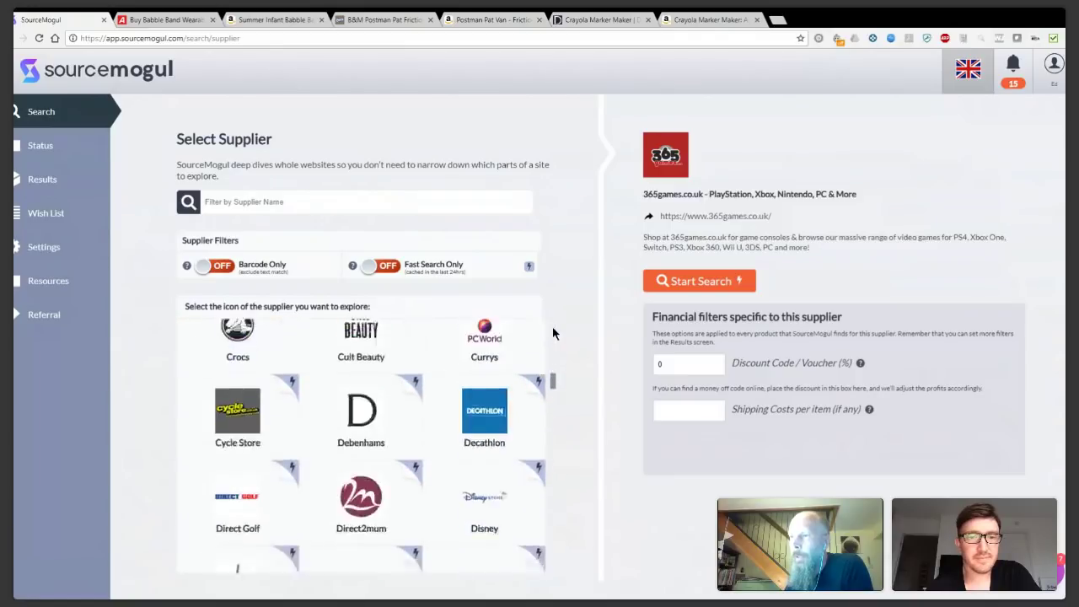
{"action": "scroll", "coordinate": [567, 445], "scroll_direction": "down", "scroll_amount": 10}
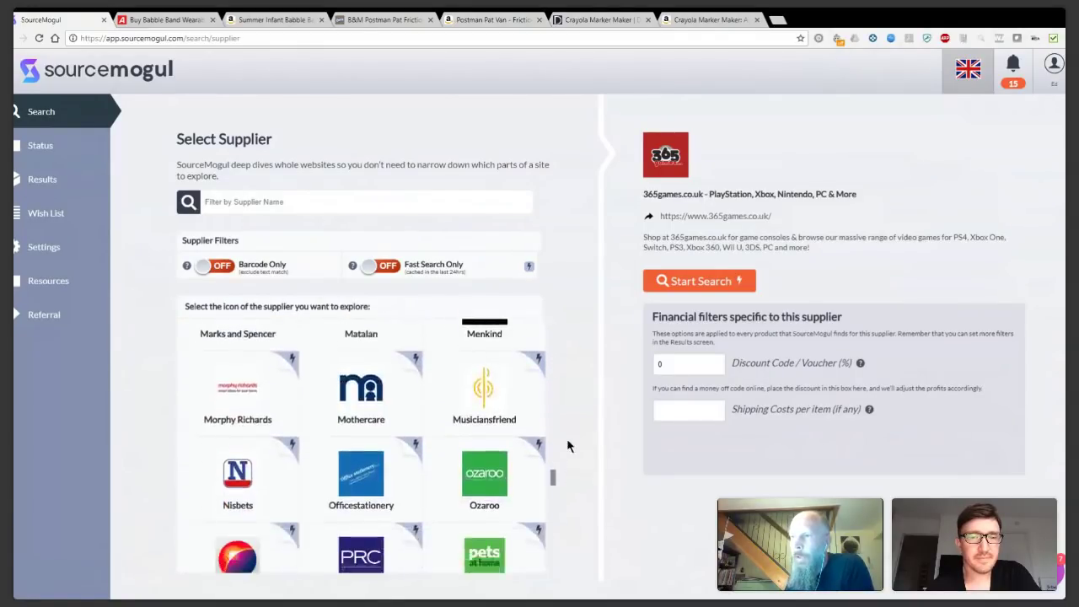
{"action": "scroll", "coordinate": [568, 445], "scroll_direction": "down", "scroll_amount": 15}
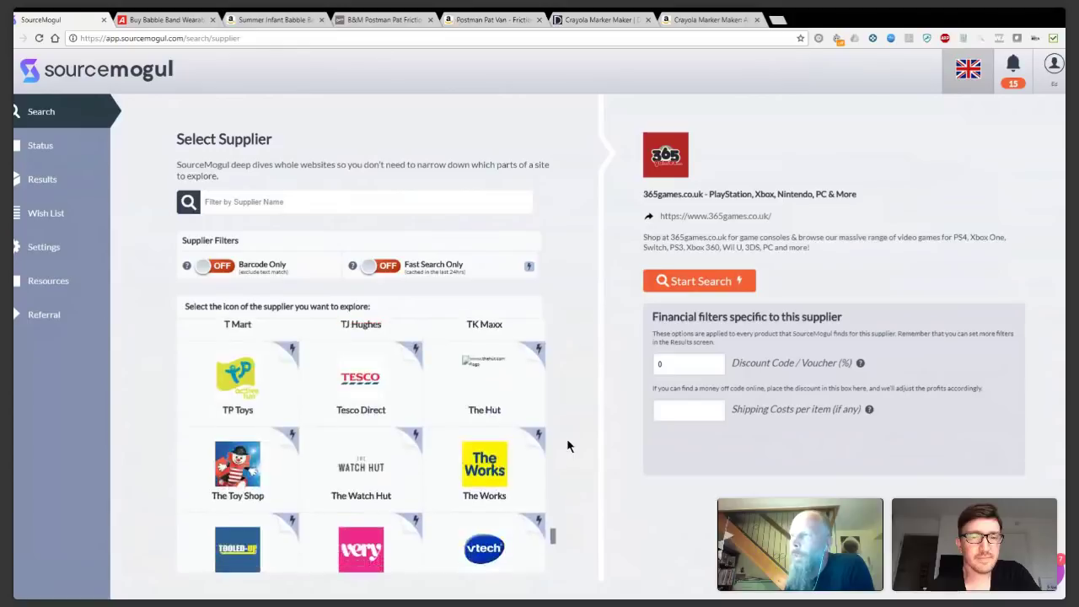
{"action": "scroll", "coordinate": [568, 445], "scroll_direction": "down", "scroll_amount": 1}
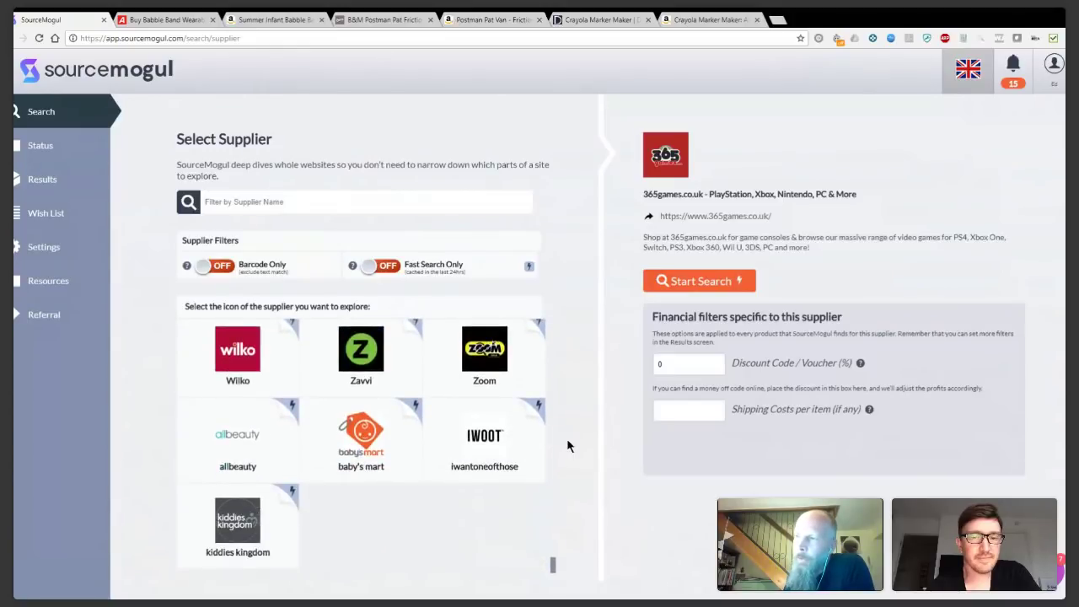
{"action": "scroll", "coordinate": [568, 445], "scroll_direction": "up", "scroll_amount": 3}
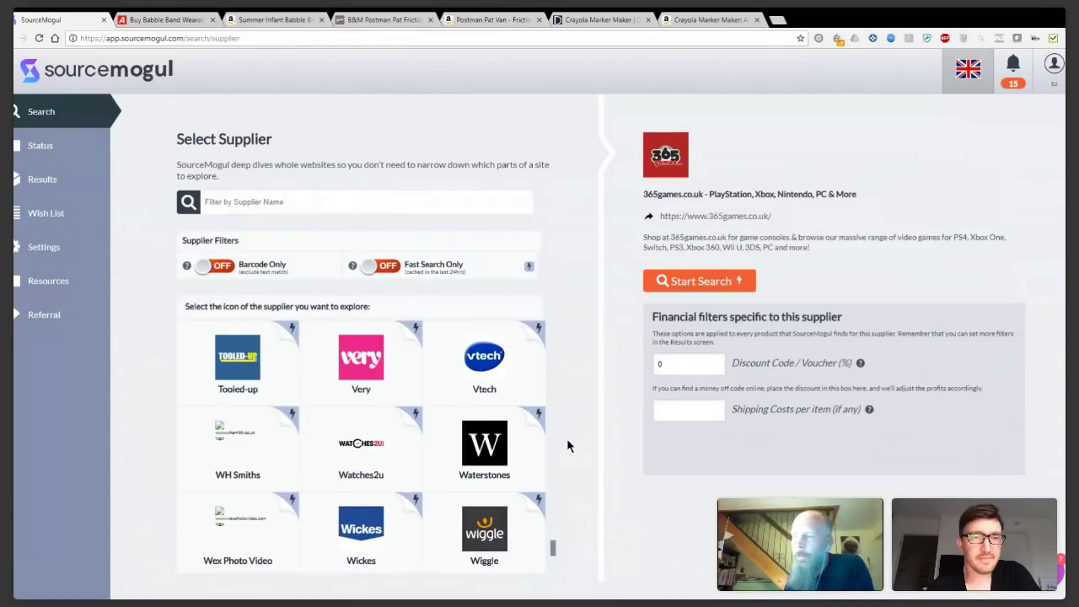
{"action": "scroll", "coordinate": [568, 442], "scroll_direction": "up", "scroll_amount": 20}
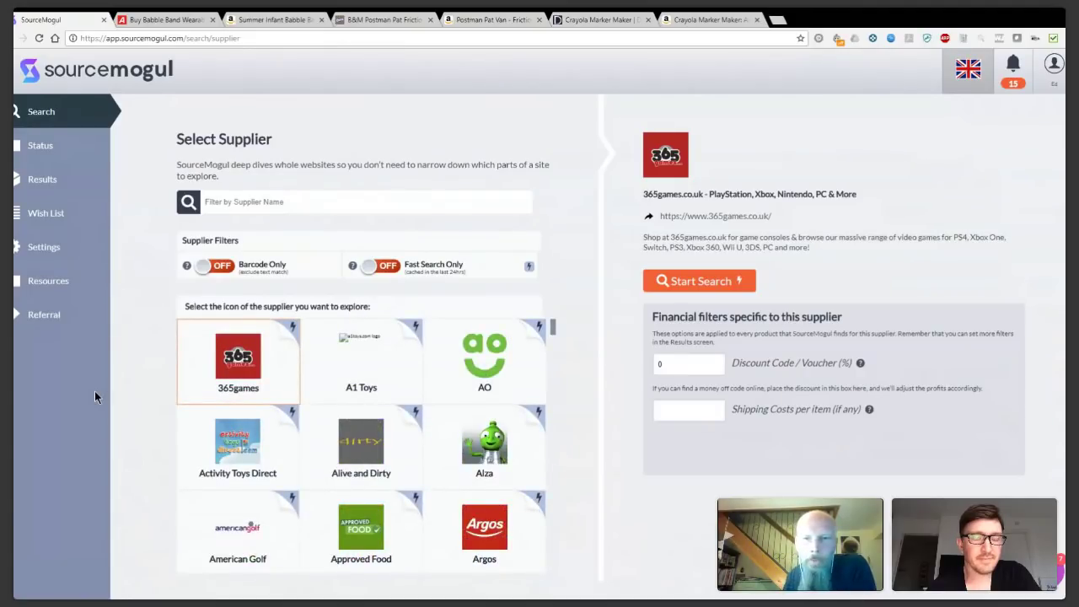
{"action": "left_click", "coordinate": [391, 387]}
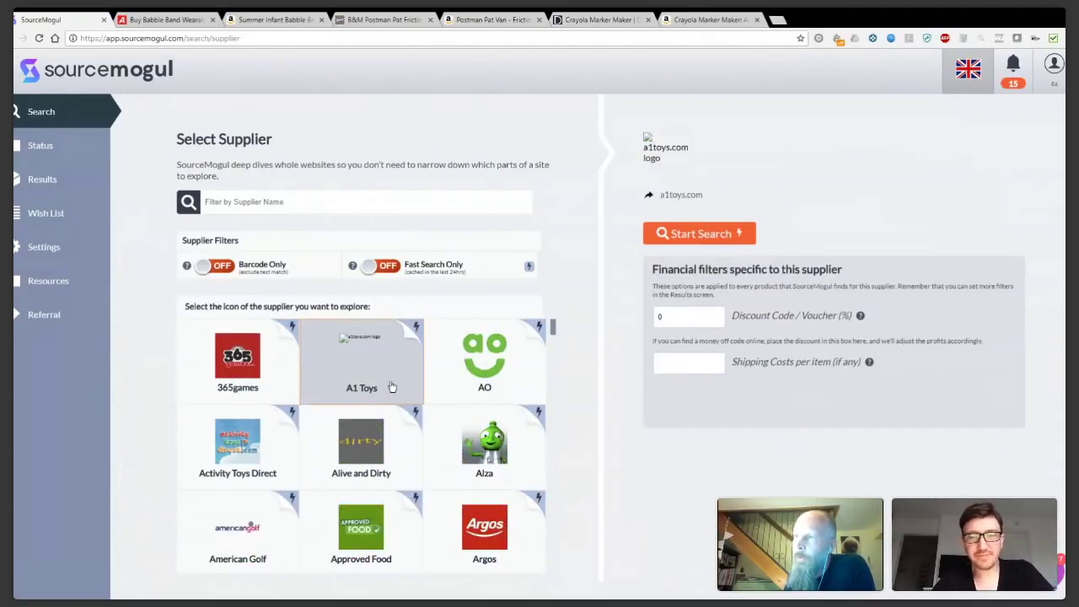
{"action": "left_click", "coordinate": [450, 374]}
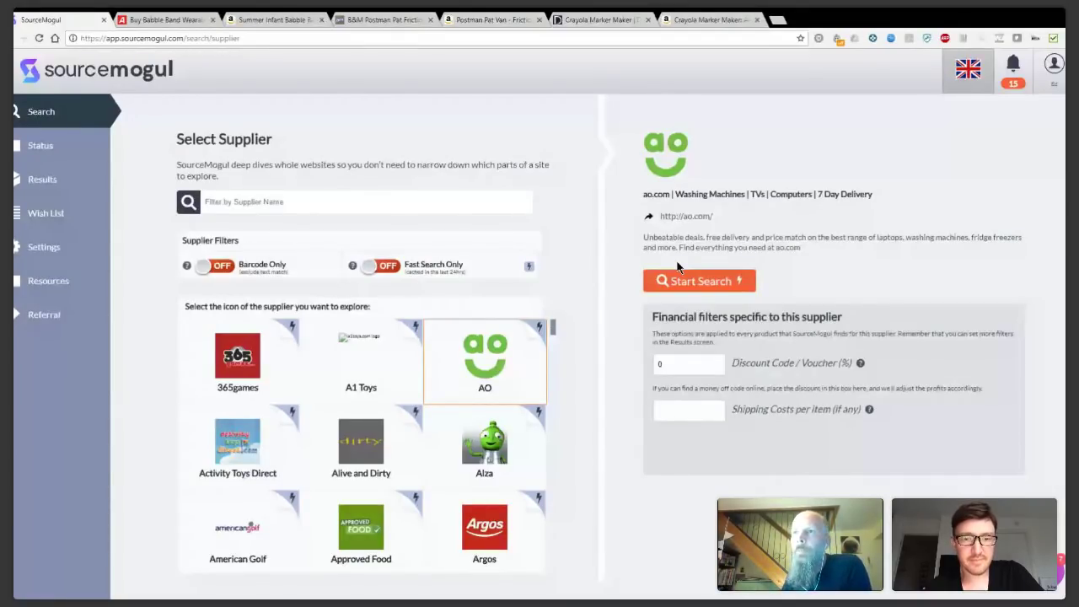
Open the results of the completed Toys & Games search dated Monday May 14th.
{"action": "left_click", "coordinate": [53, 149]}
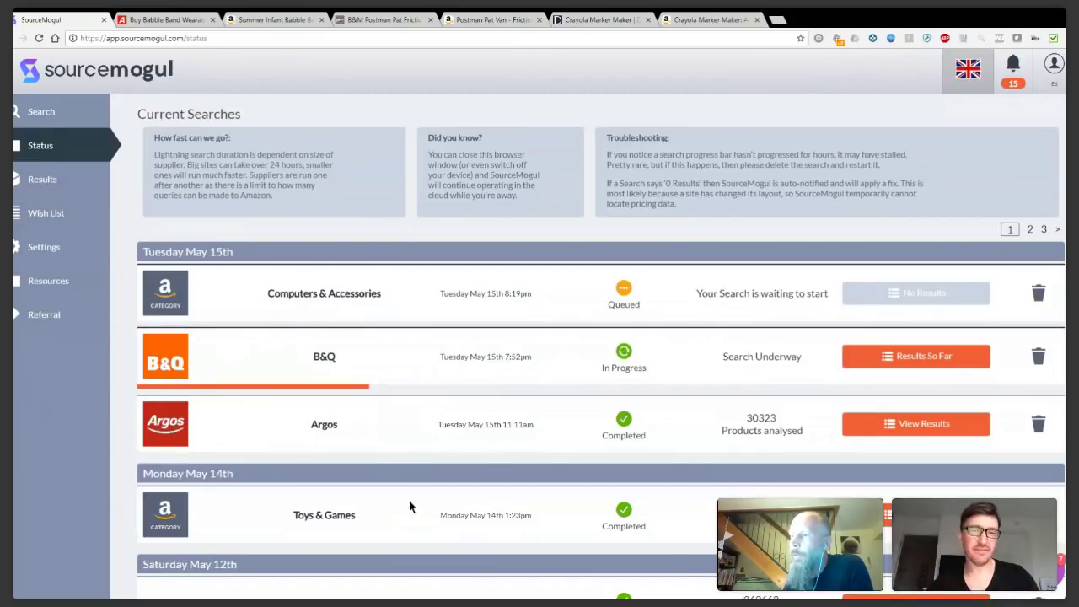
{"action": "scroll", "coordinate": [410, 507], "scroll_direction": "down", "scroll_amount": 2}
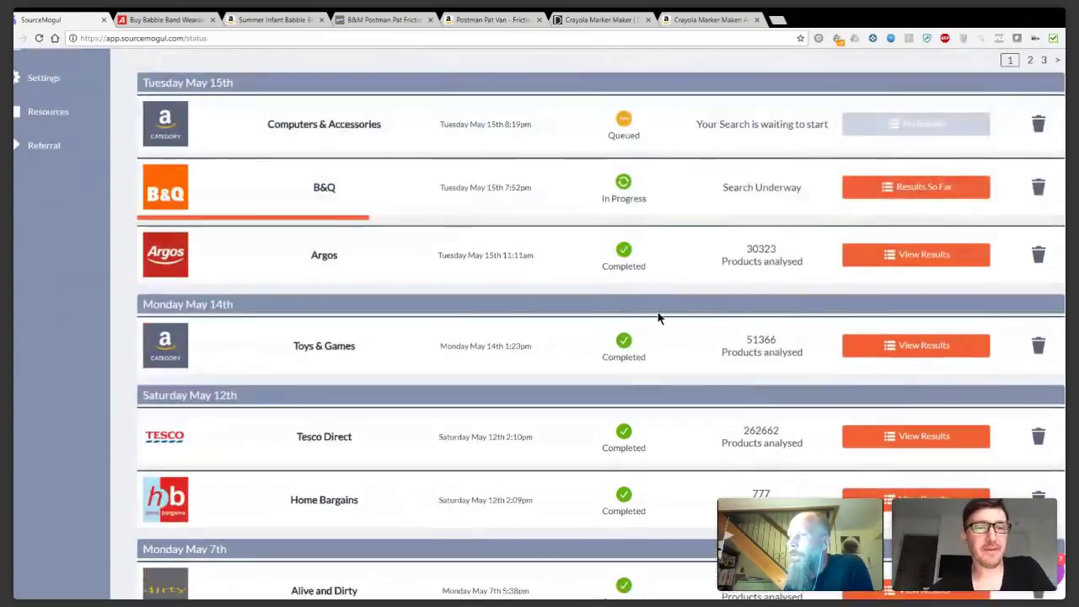
{"action": "left_click", "coordinate": [900, 347]}
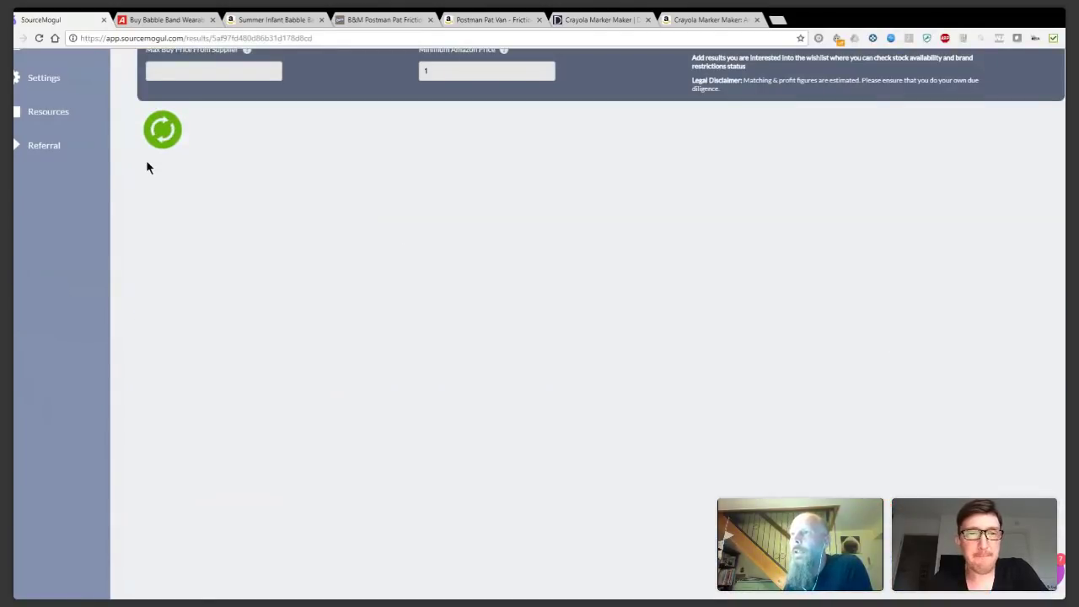
Review the first page of Toys & Games results, comparing supplier and Amazon prices, profit, sales rank and ROI.
{"action": "scroll", "coordinate": [416, 357], "scroll_direction": "up", "scroll_amount": 3}
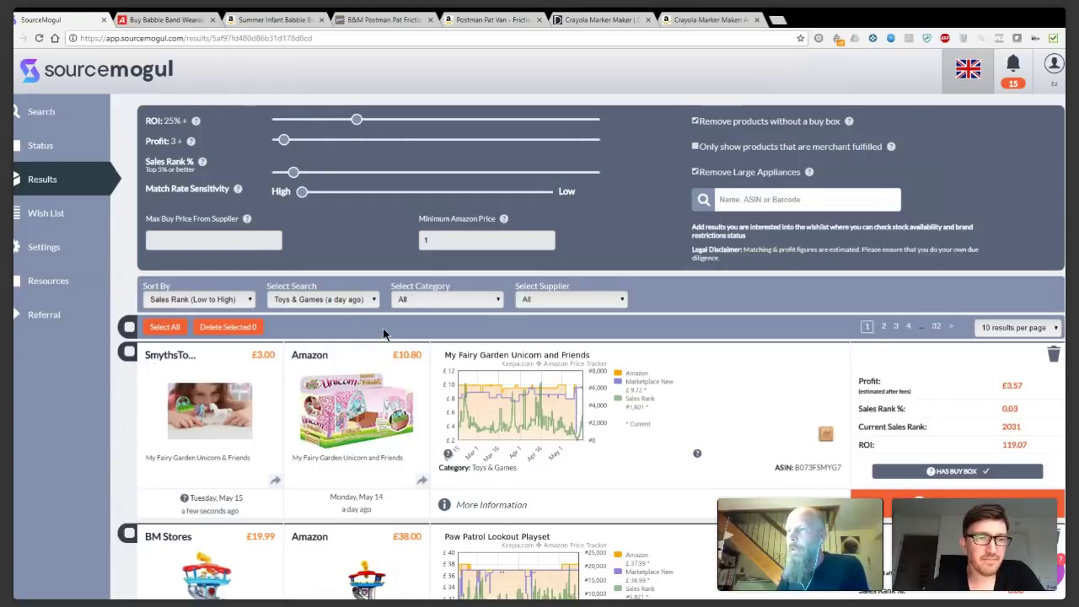
{"action": "scroll", "coordinate": [384, 297], "scroll_direction": "down", "scroll_amount": 2}
{"action": "scroll", "coordinate": [397, 278], "scroll_direction": "down", "scroll_amount": 5}
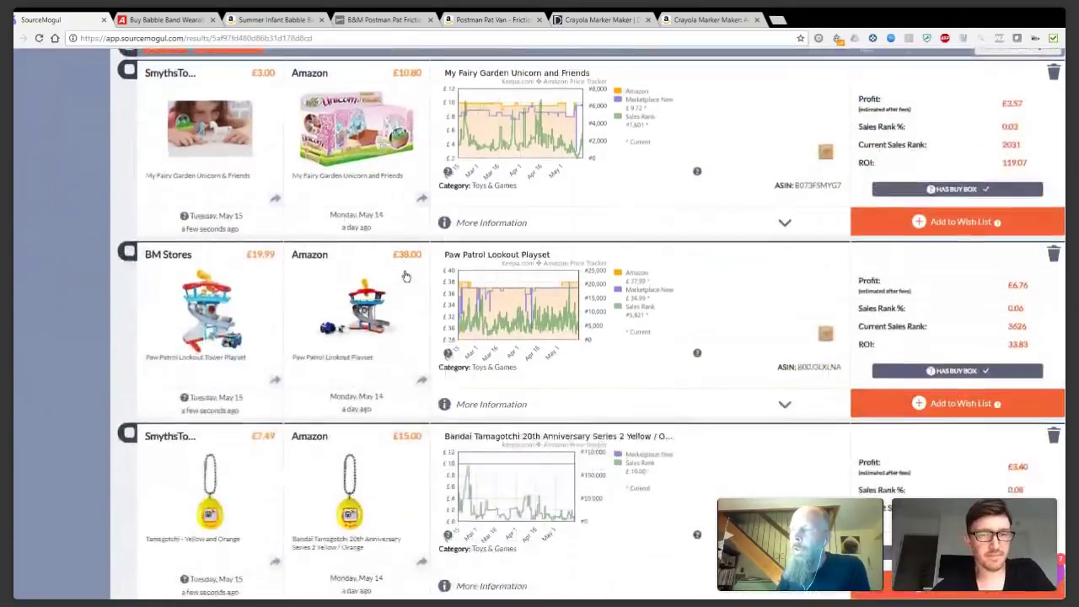
{"action": "scroll", "coordinate": [405, 276], "scroll_direction": "down", "scroll_amount": 1}
{"action": "scroll", "coordinate": [406, 276], "scroll_direction": "down", "scroll_amount": 2}
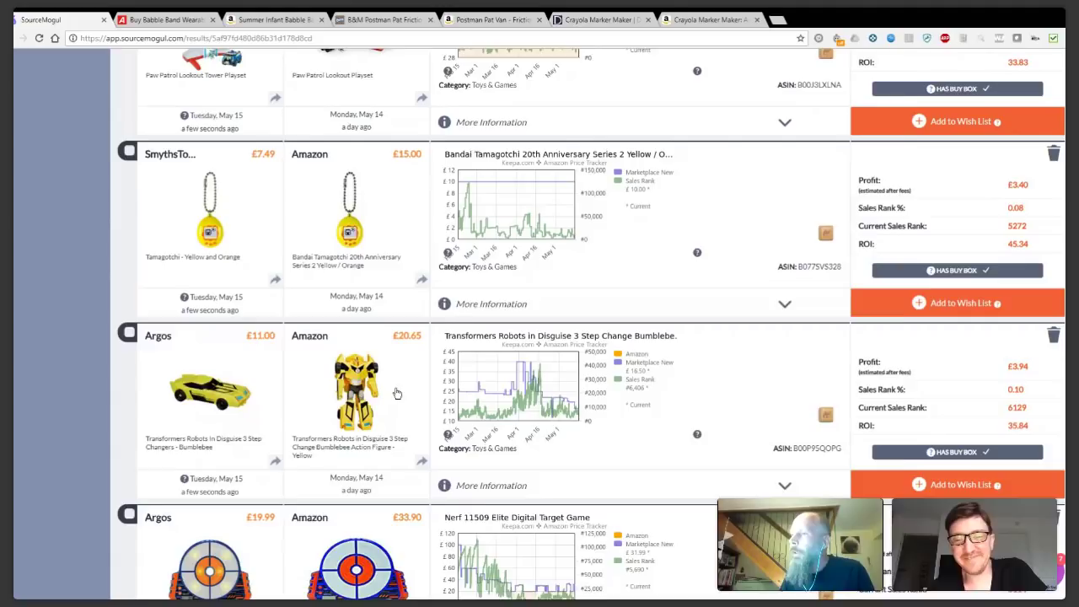
{"action": "scroll", "coordinate": [396, 393], "scroll_direction": "down", "scroll_amount": 2}
{"action": "scroll", "coordinate": [396, 393], "scroll_direction": "down", "scroll_amount": 7}
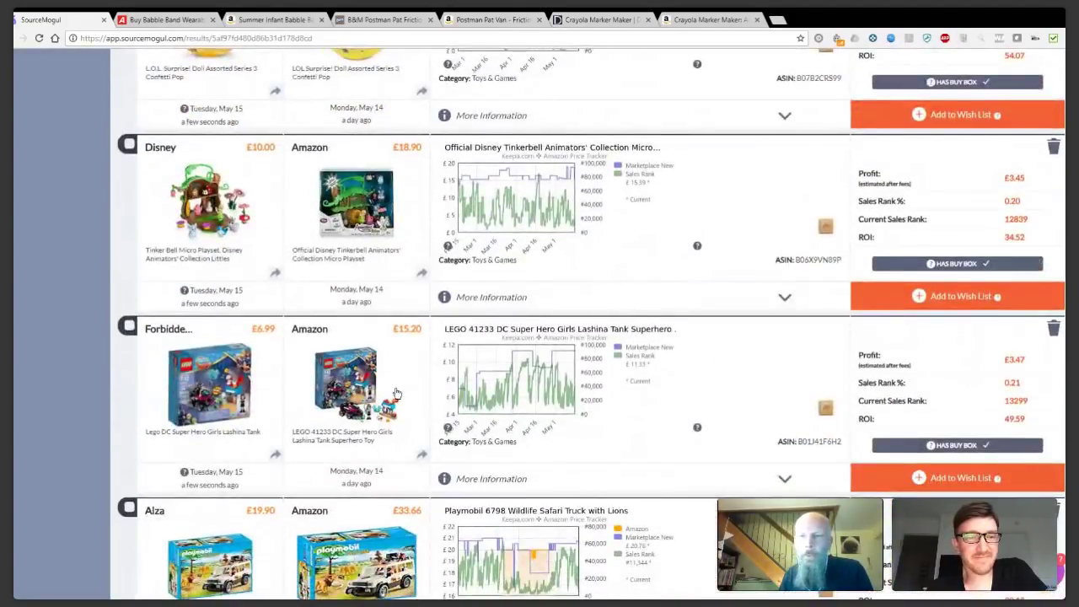
{"action": "scroll", "coordinate": [397, 393], "scroll_direction": "down", "scroll_amount": 5}
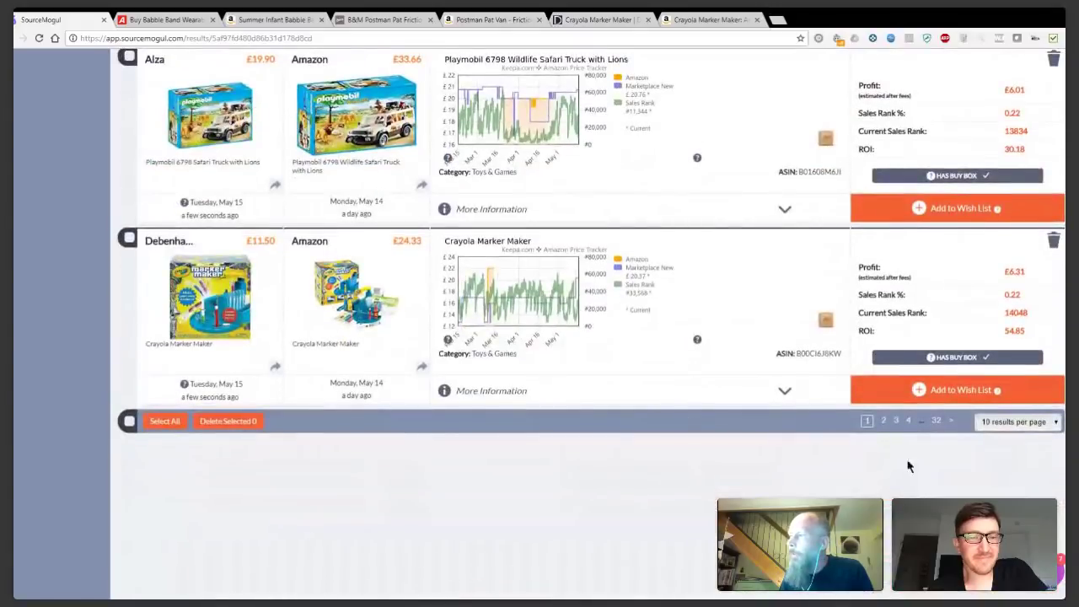
Open page 2 of the Toys & Games results and browse its product matches.
{"action": "left_click", "coordinate": [886, 419]}
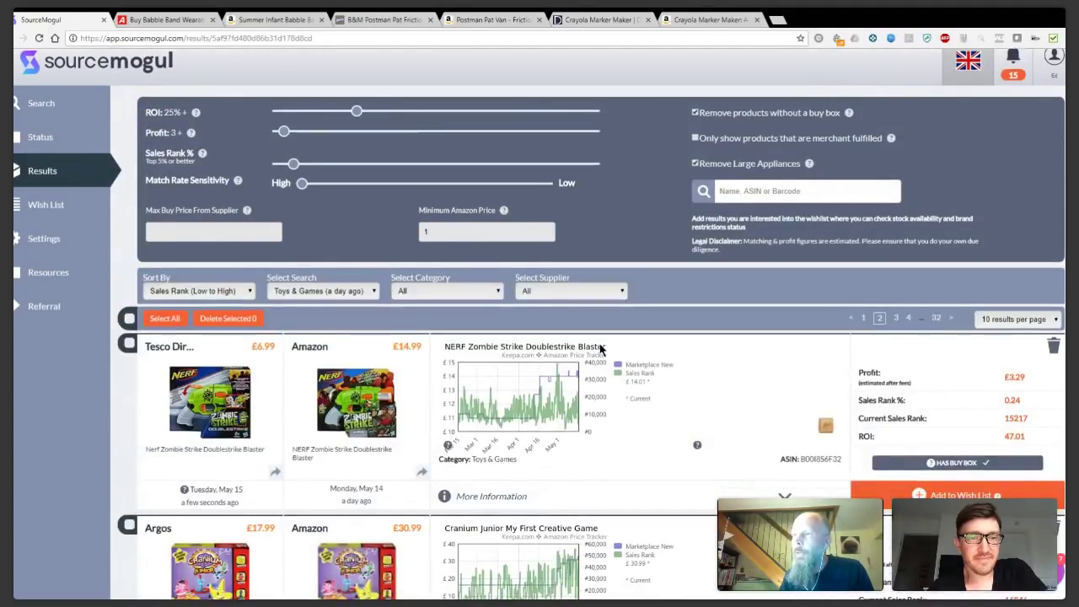
{"action": "scroll", "coordinate": [601, 348], "scroll_direction": "down", "scroll_amount": 7}
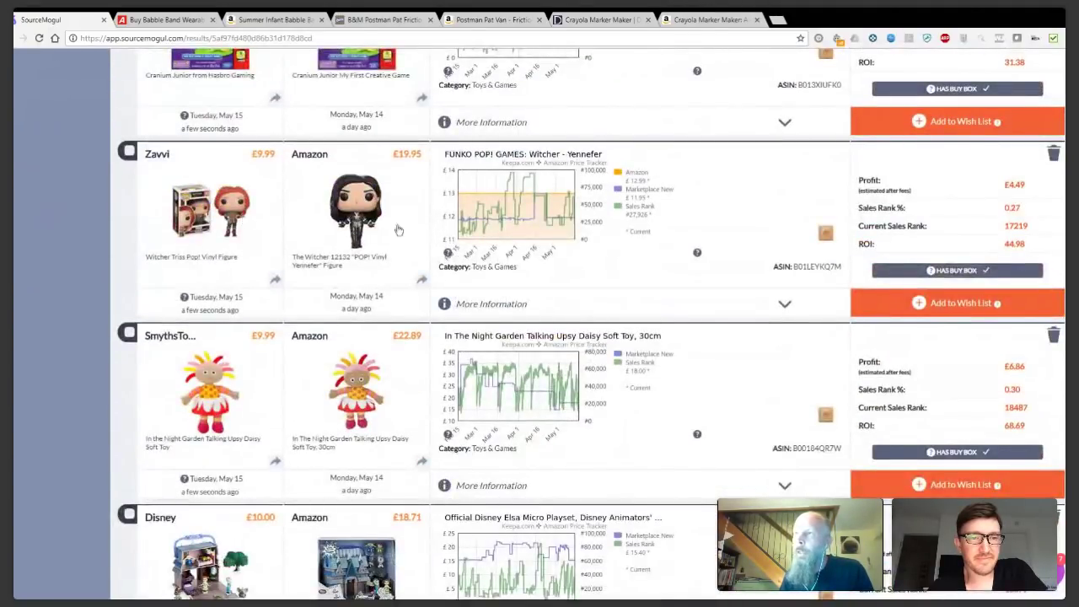
{"action": "scroll", "coordinate": [387, 264], "scroll_direction": "down", "scroll_amount": 6}
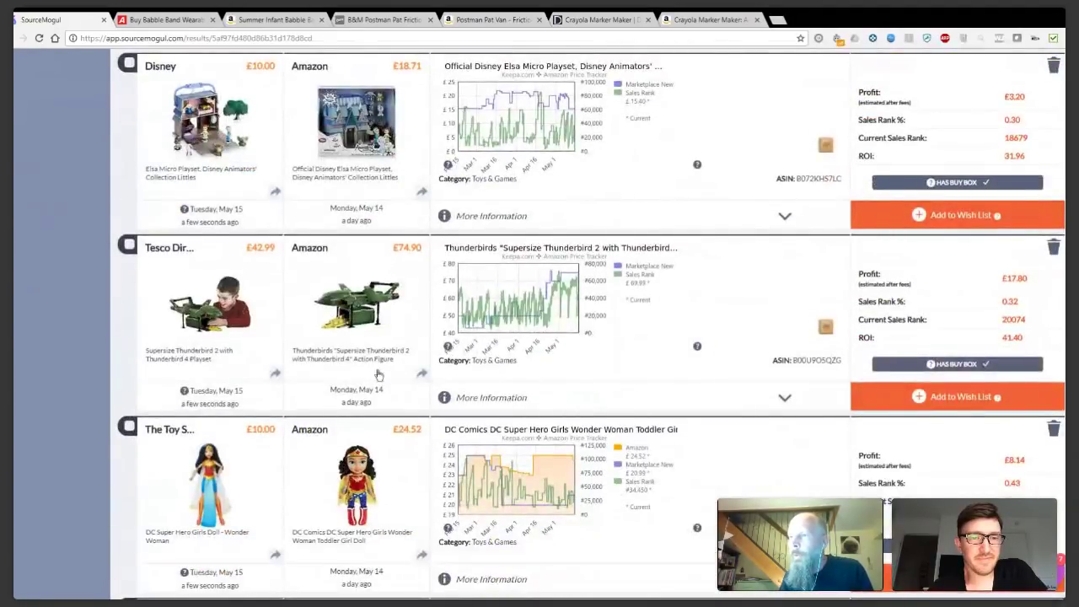
{"action": "scroll", "coordinate": [397, 379], "scroll_direction": "down", "scroll_amount": 3}
{"action": "scroll", "coordinate": [438, 320], "scroll_direction": "down", "scroll_amount": 7}
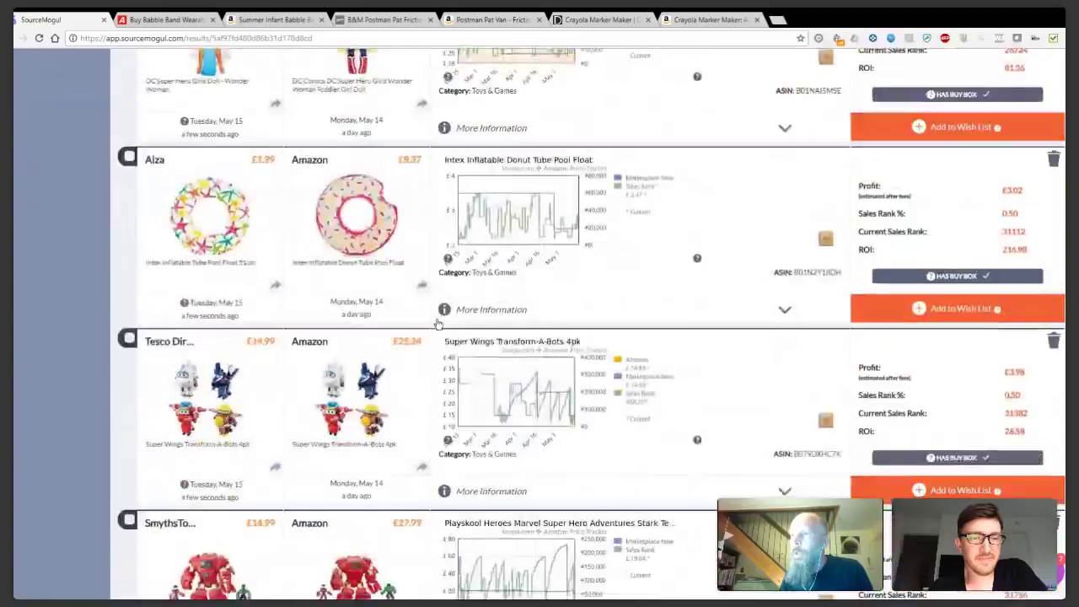
{"action": "scroll", "coordinate": [437, 323], "scroll_direction": "up", "scroll_amount": 18}
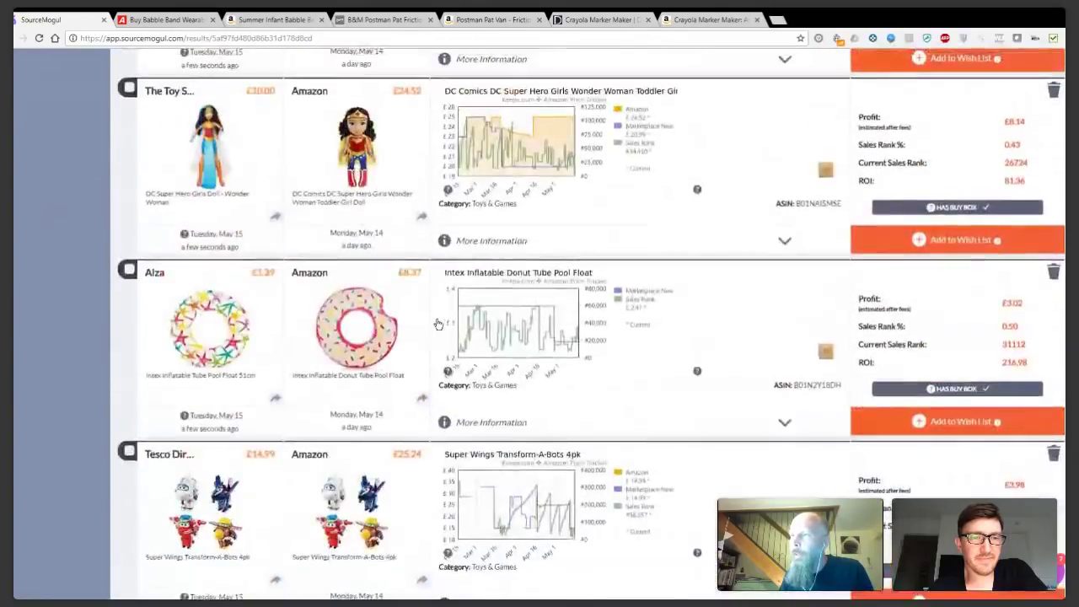
{"action": "scroll", "coordinate": [437, 323], "scroll_direction": "up", "scroll_amount": 5}
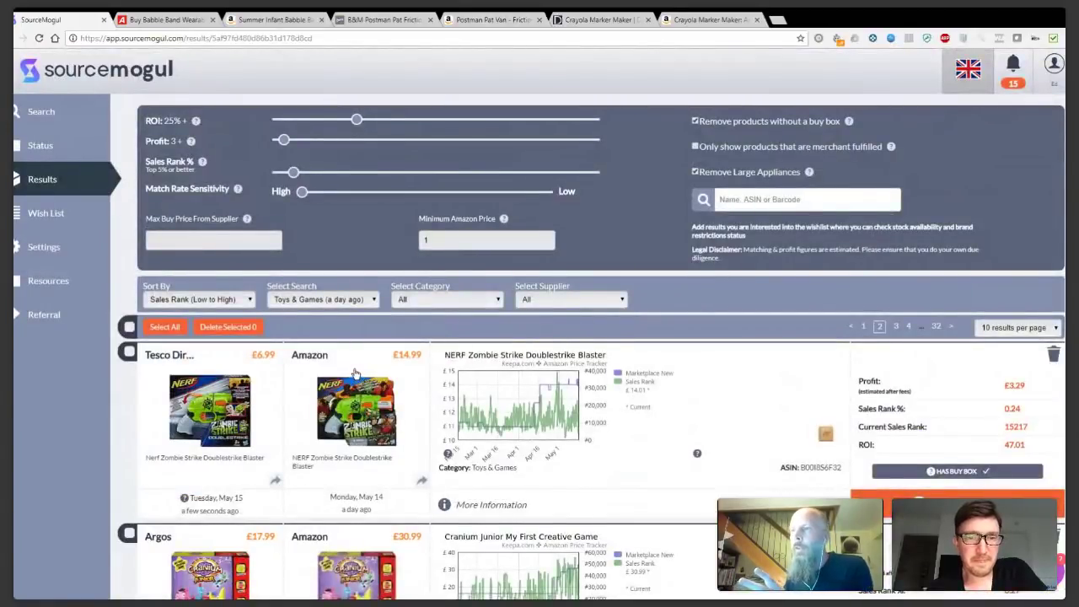
Return to page 1, examine the extra information on competition, dimensions and fees for My Fairy Garden Unicorn and Friends, and collapse it.
{"action": "left_click", "coordinate": [864, 327]}
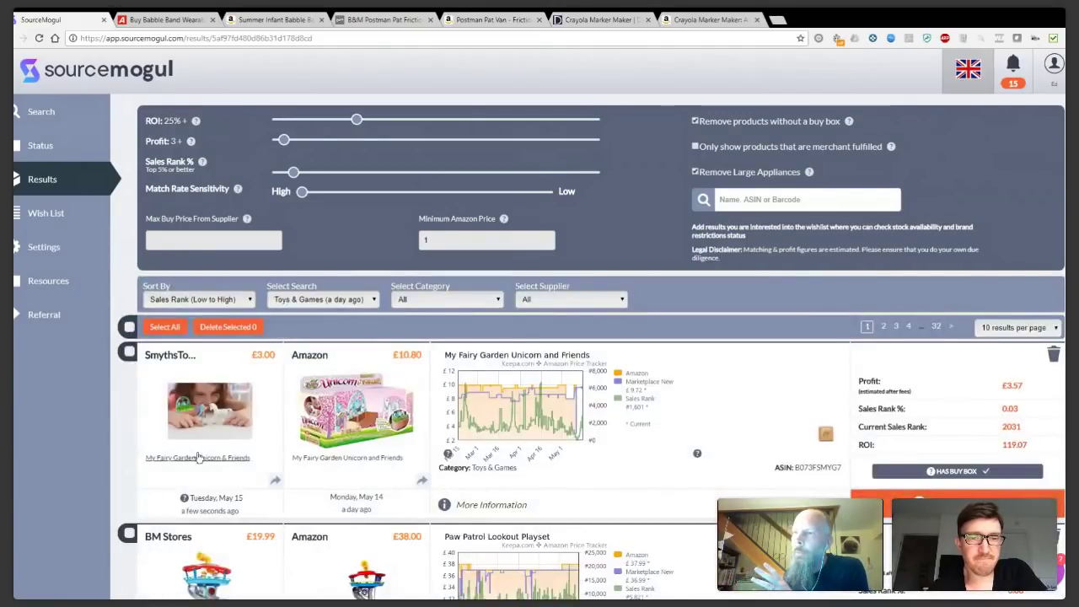
{"action": "scroll", "coordinate": [373, 448], "scroll_direction": "down", "scroll_amount": 1}
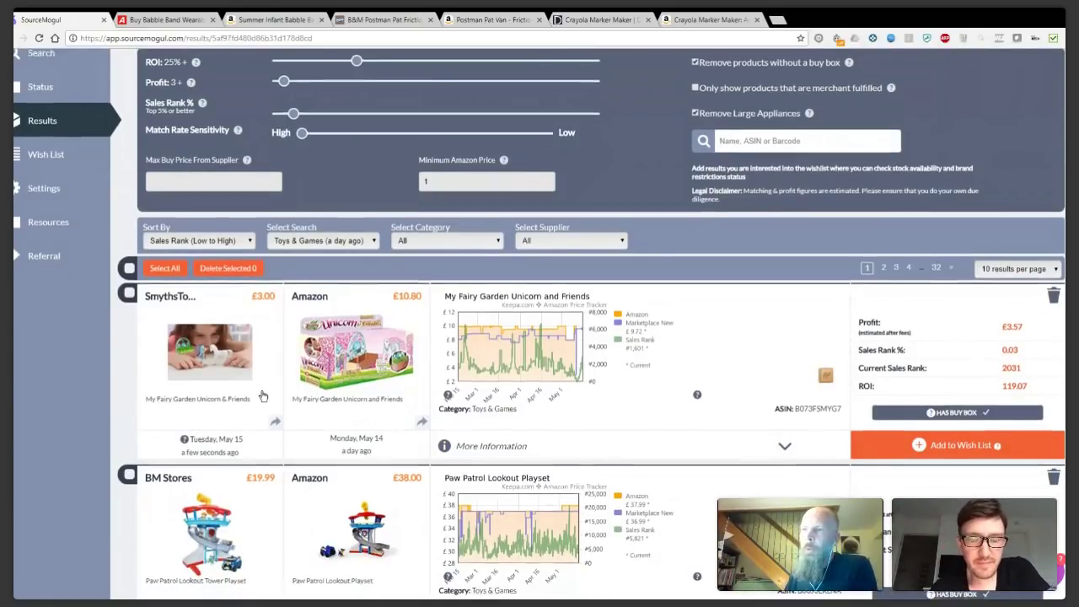
{"action": "scroll", "coordinate": [202, 243], "scroll_direction": "down", "scroll_amount": 2}
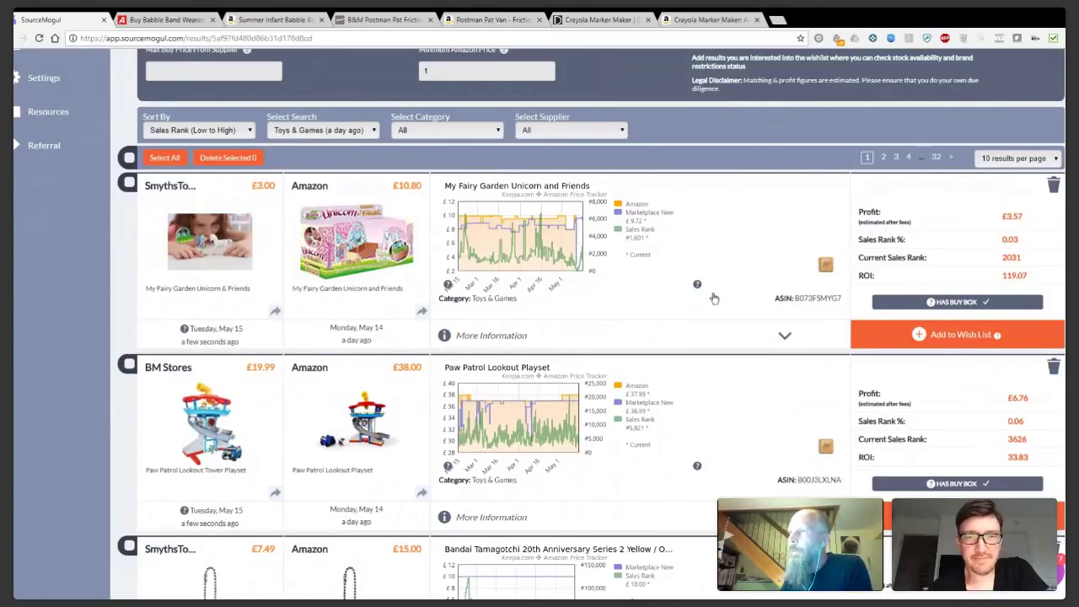
{"action": "left_click", "coordinate": [783, 337]}
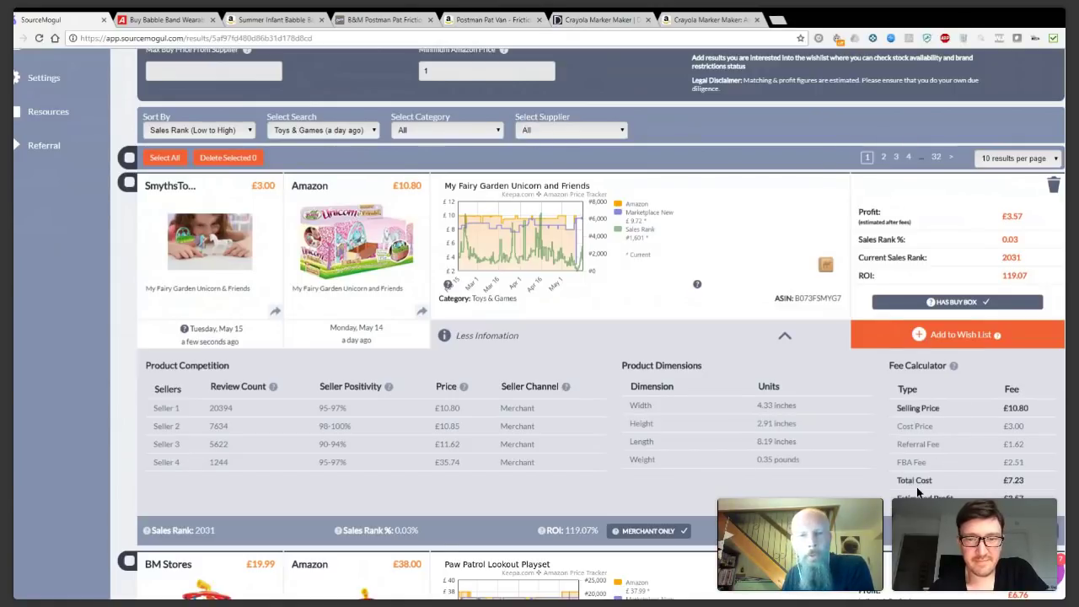
{"action": "left_click", "coordinate": [784, 334]}
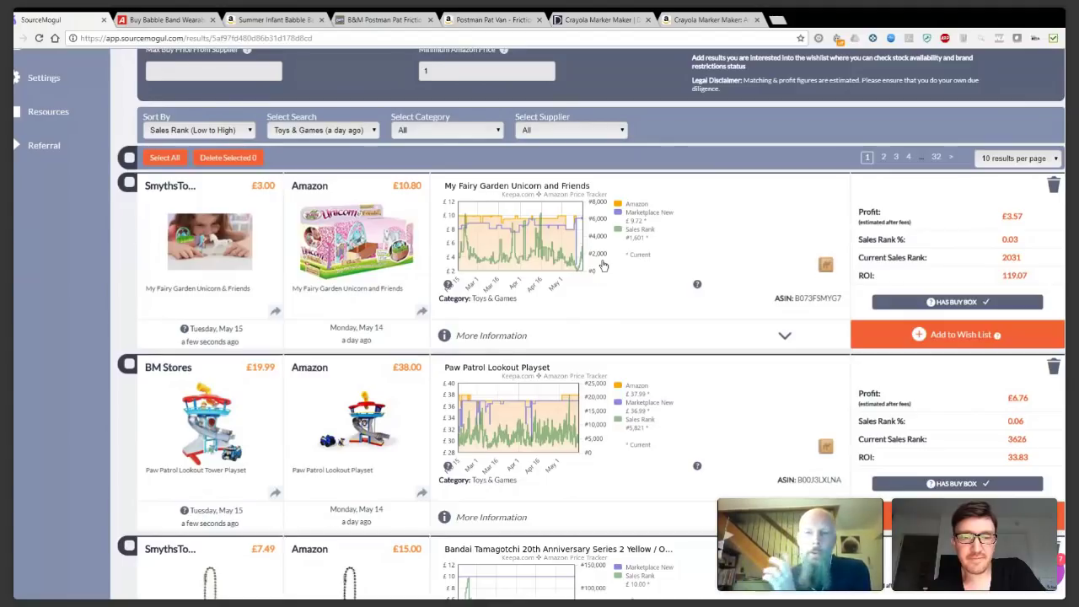
Open the supplier search, select AO and inspect its discount code and shipping cost per item fields.
{"action": "scroll", "coordinate": [604, 266], "scroll_direction": "up", "scroll_amount": 4}
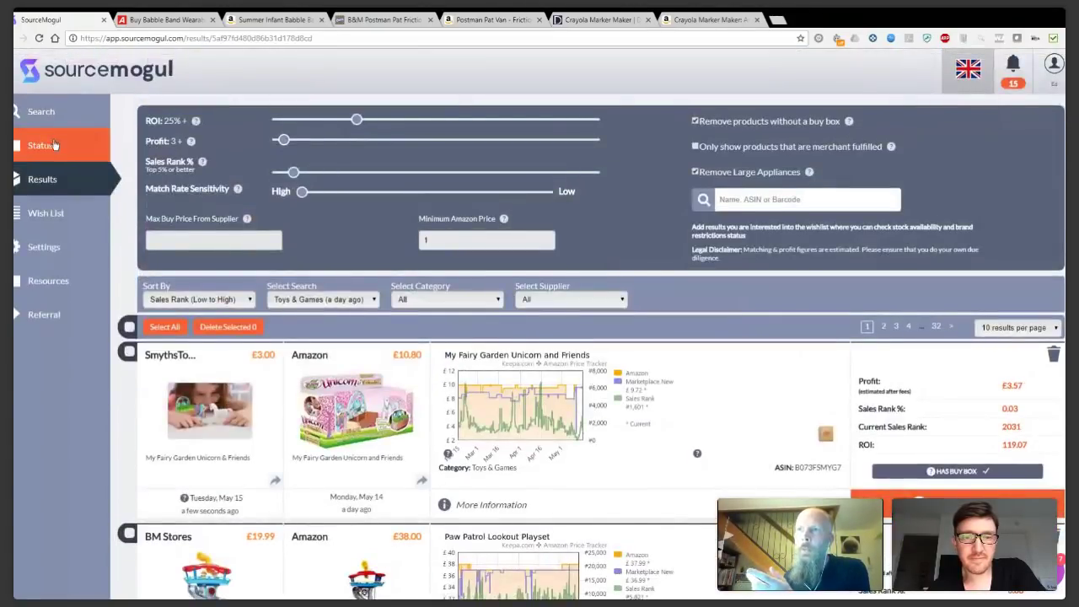
{"action": "left_click", "coordinate": [54, 146]}
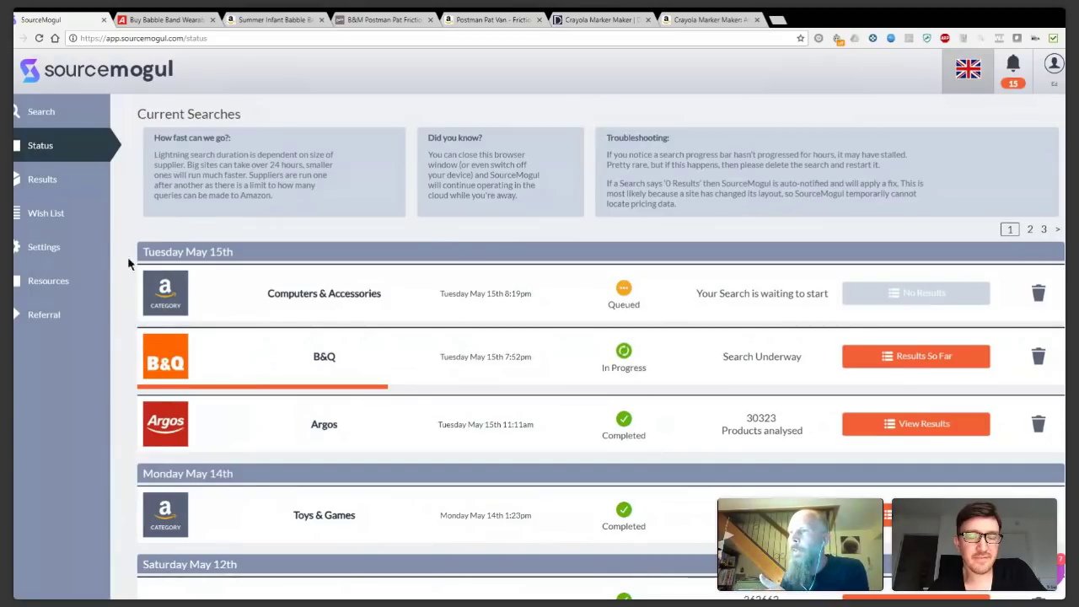
{"action": "left_click", "coordinate": [48, 108]}
{"action": "left_click", "coordinate": [325, 250]}
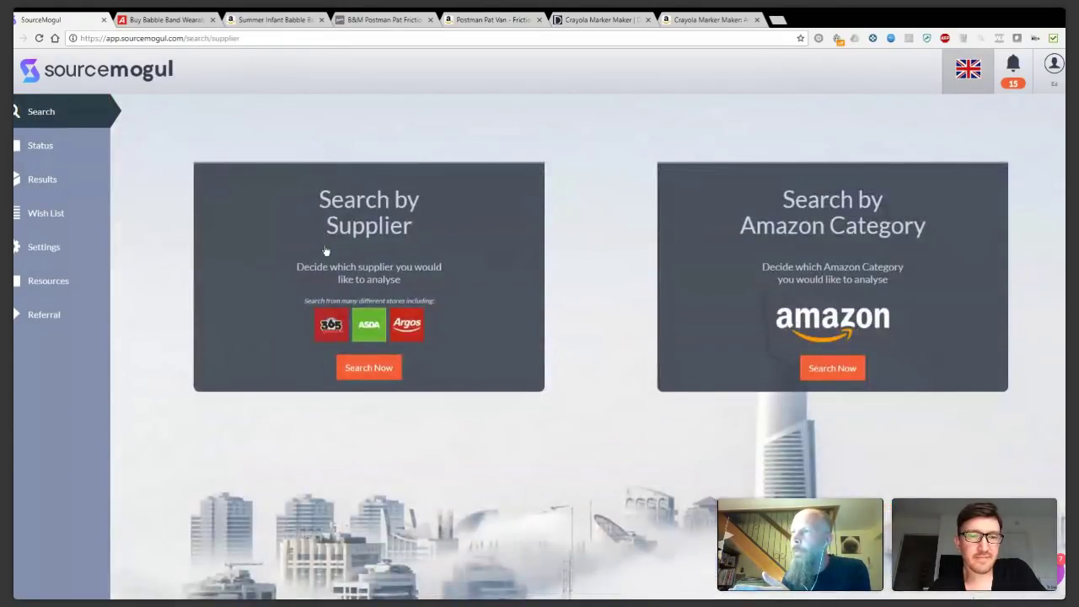
{"action": "scroll", "coordinate": [787, 361], "scroll_direction": "down", "scroll_amount": 3}
{"action": "scroll", "coordinate": [787, 359], "scroll_direction": "up", "scroll_amount": 2}
{"action": "scroll", "coordinate": [531, 375], "scroll_direction": "up", "scroll_amount": 1}
{"action": "left_click", "coordinate": [531, 375]}
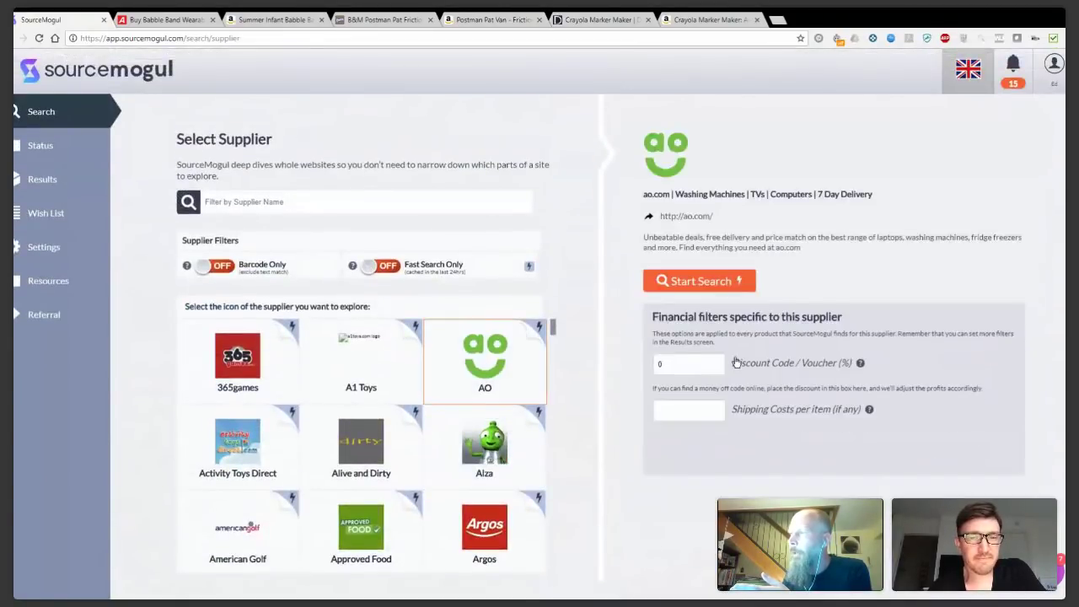
{"action": "left_click", "coordinate": [681, 364]}
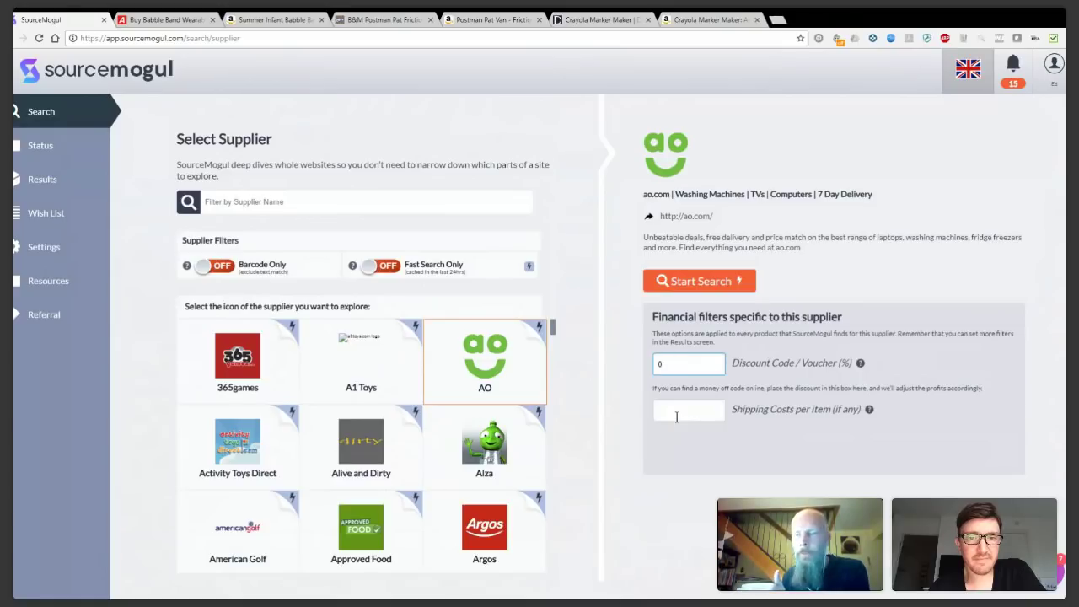
{"action": "left_click", "coordinate": [695, 404]}
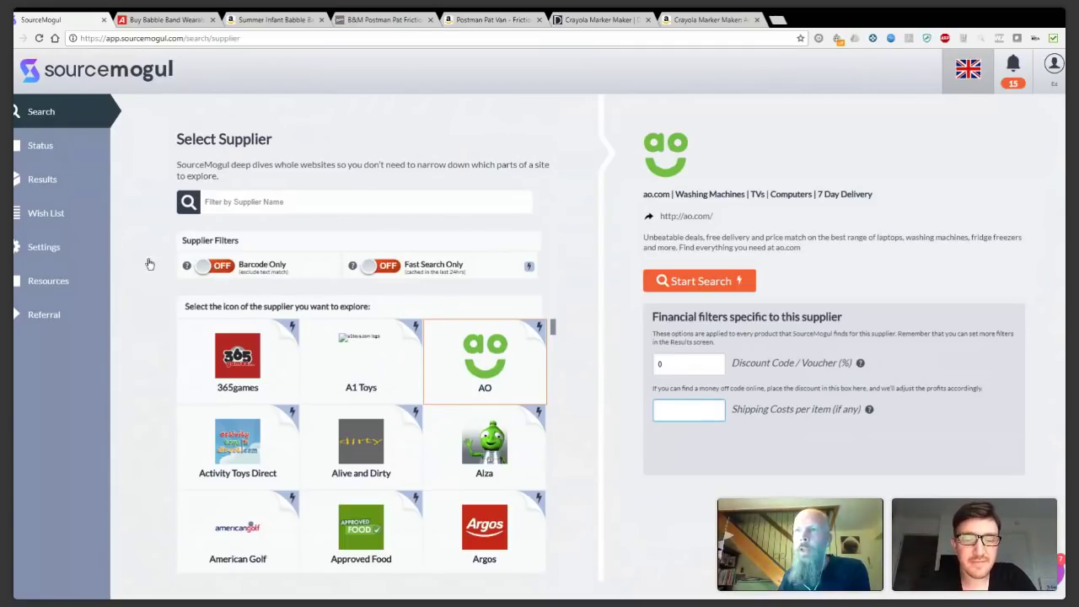
Open the Global Filter Settings and inspect the cost options, including the VAT Registered switch and the Cashback Amount field.
{"action": "left_click", "coordinate": [73, 246]}
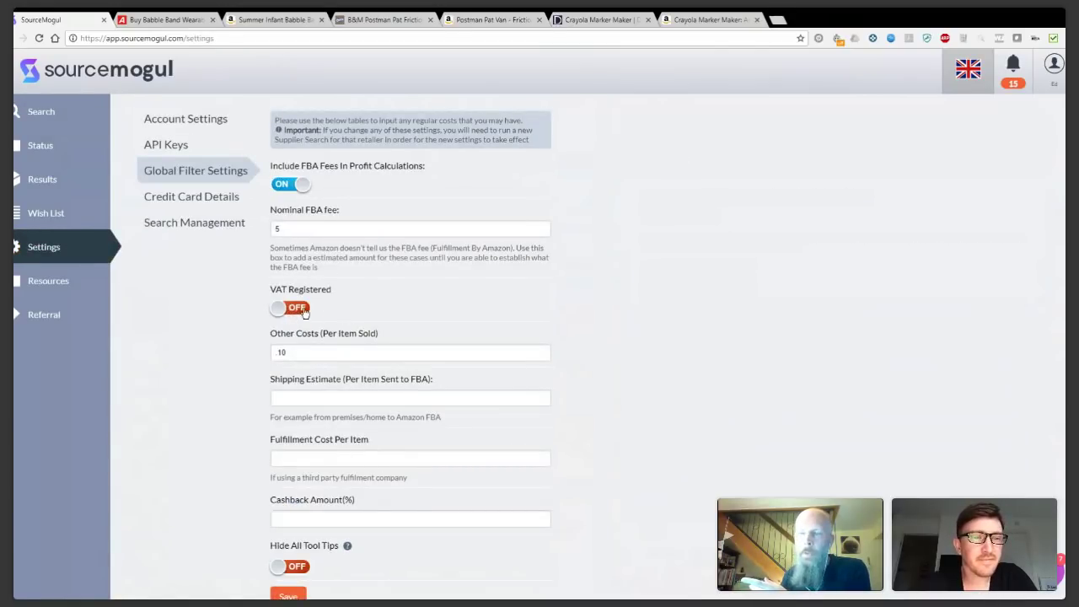
{"action": "left_click", "coordinate": [304, 310]}
{"action": "left_click", "coordinate": [288, 312]}
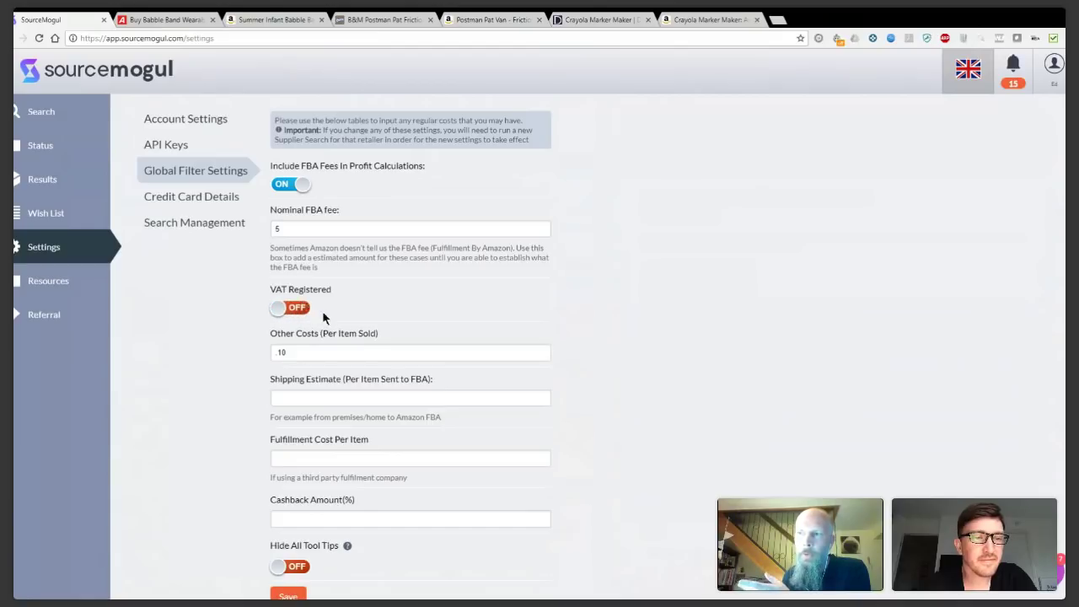
{"action": "scroll", "coordinate": [385, 270], "scroll_direction": "down", "scroll_amount": 2}
{"action": "left_click", "coordinate": [353, 405]}
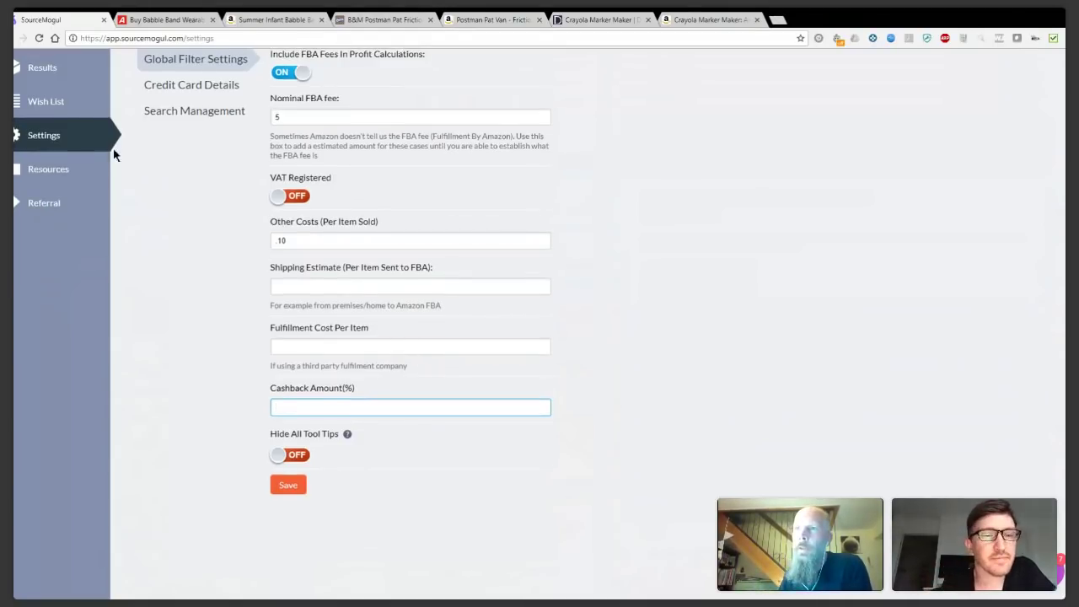
{"action": "scroll", "coordinate": [113, 152], "scroll_direction": "up", "scroll_amount": 2}
Return to the Toys & Games results and add the My Fairy Garden Unicorn, Paw Patrol Lookout Playset and Bandai Tamagotchi to the wish list.
{"action": "left_click", "coordinate": [68, 139]}
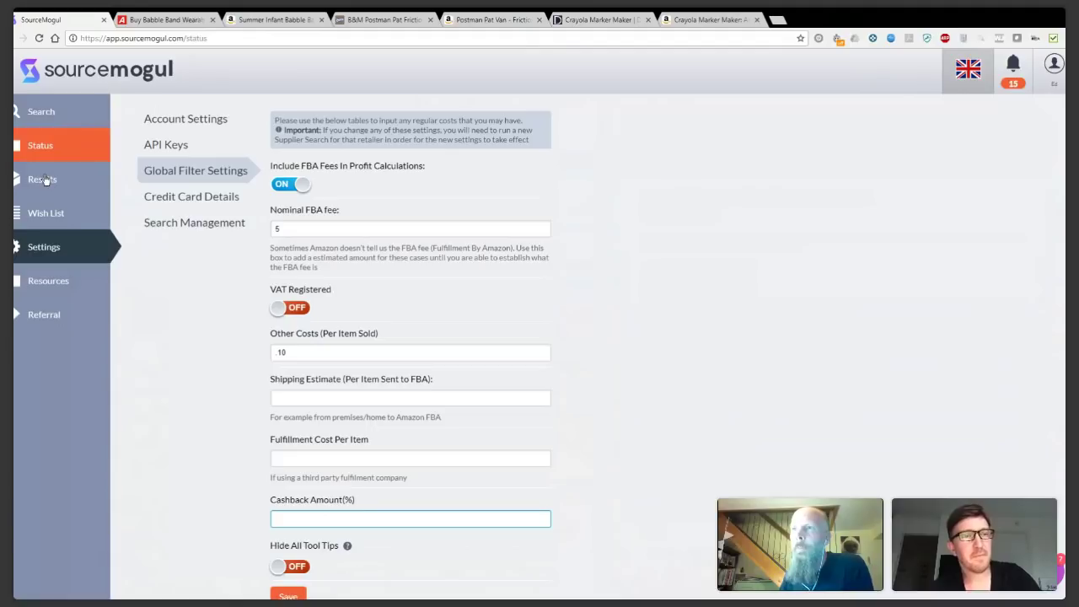
{"action": "left_click", "coordinate": [44, 181]}
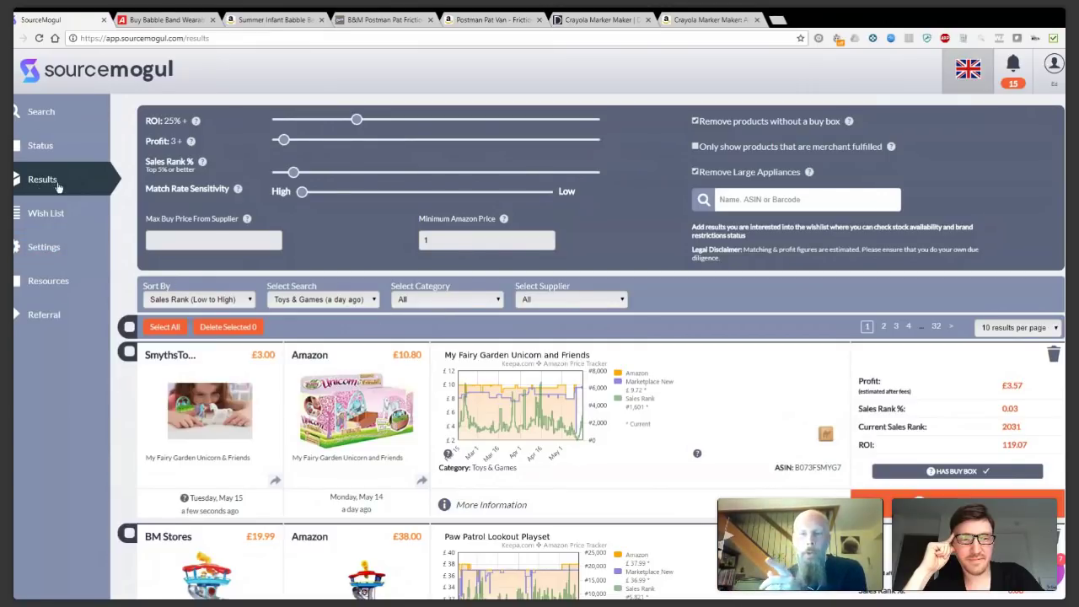
{"action": "scroll", "coordinate": [565, 330], "scroll_direction": "down", "scroll_amount": 3}
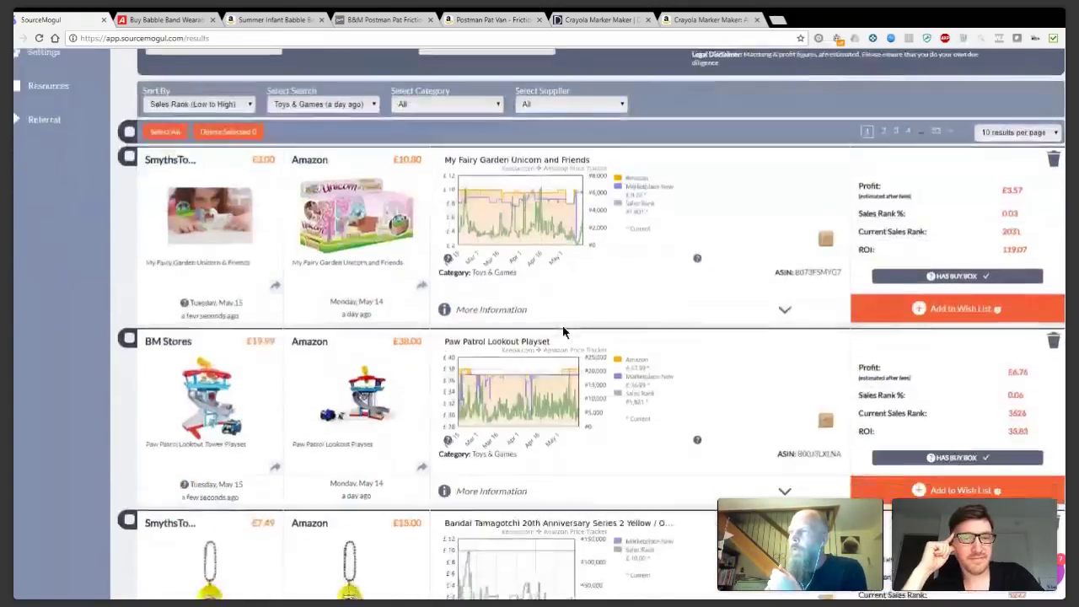
{"action": "left_click", "coordinate": [972, 279]}
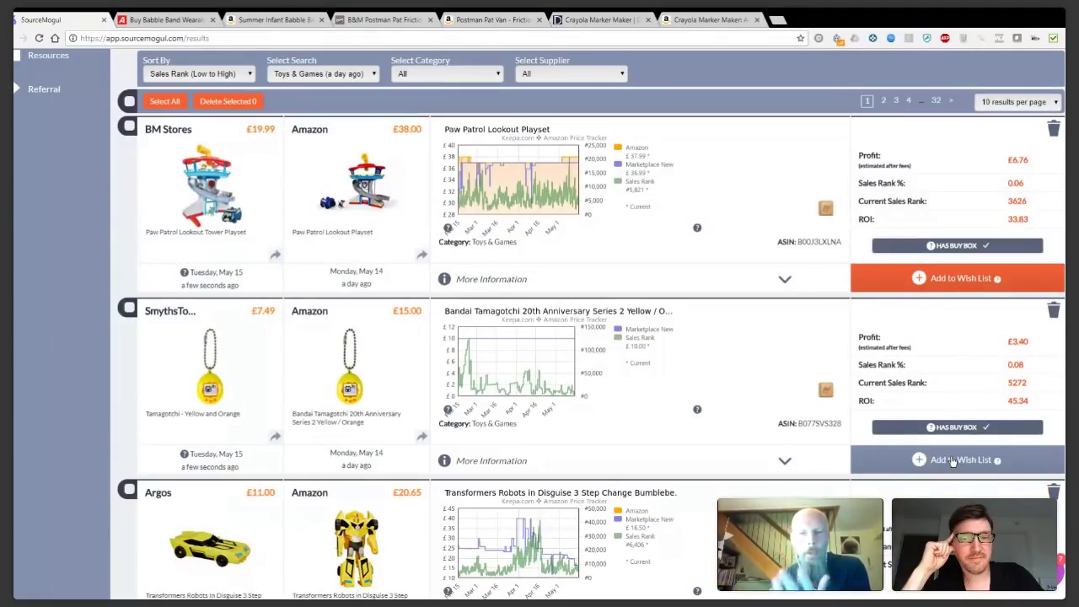
{"action": "left_click", "coordinate": [969, 287]}
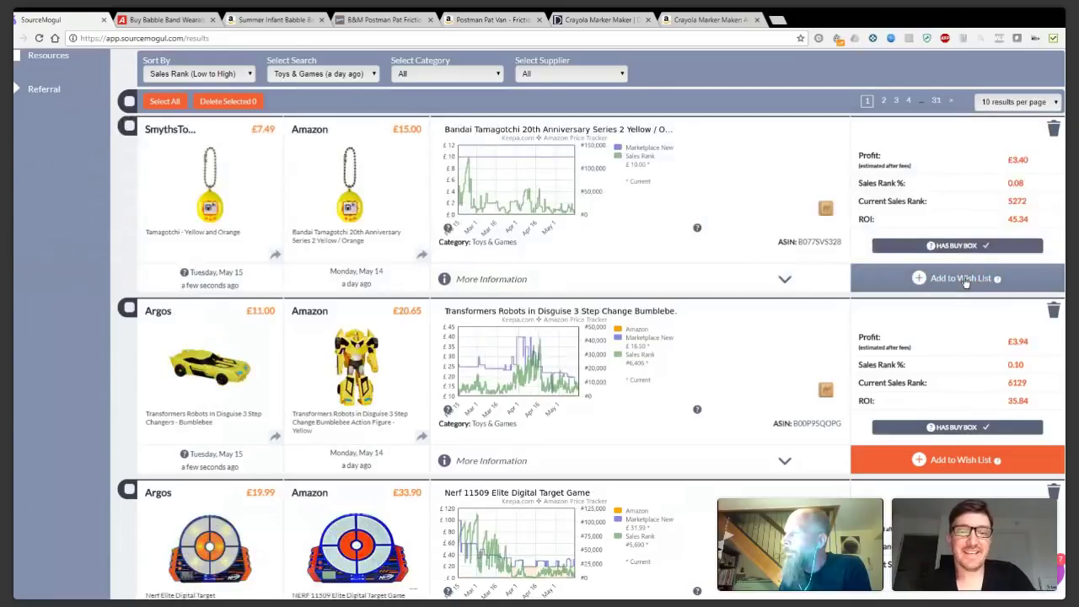
{"action": "left_click", "coordinate": [964, 280]}
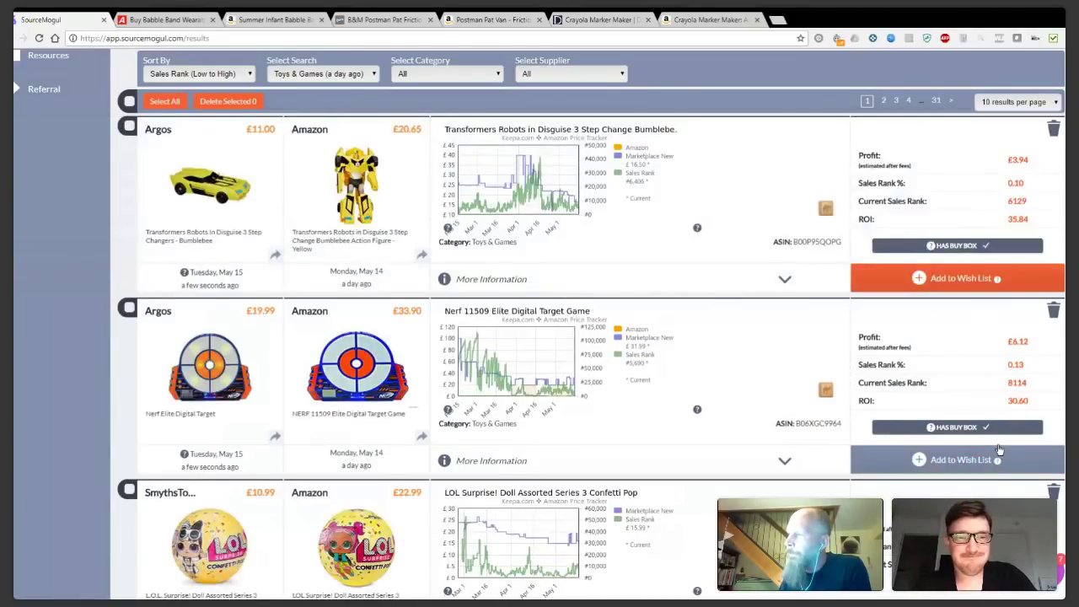
Add the Nerf Elite Digital Target, Transformers Bumblebee, Disney Tinkerbell playset, LOL Surprise doll and LEGO Lashina Tank to the wish list.
{"action": "left_click", "coordinate": [968, 460]}
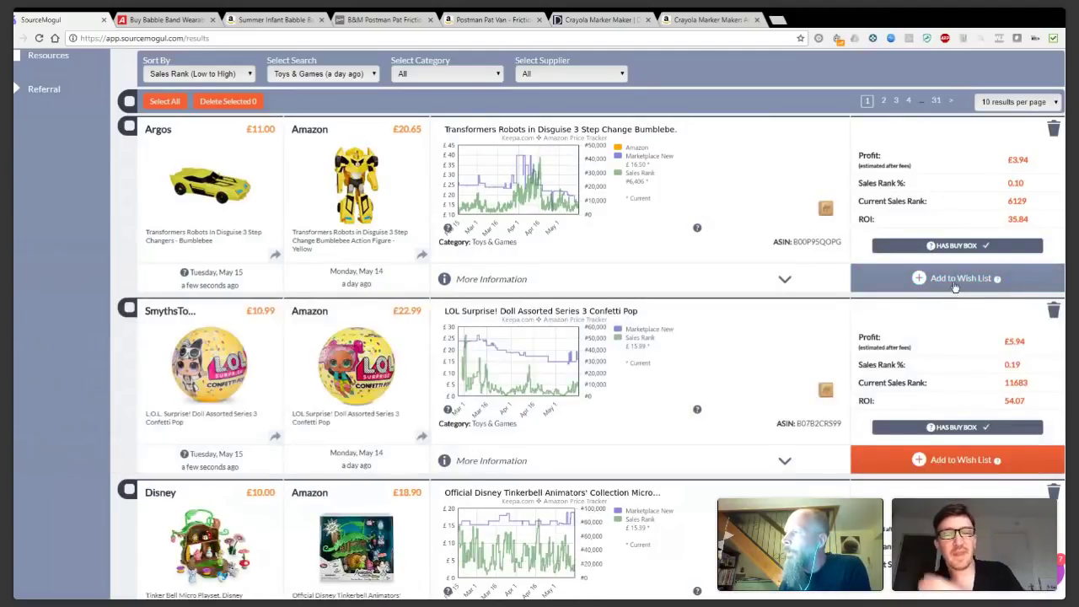
{"action": "left_click", "coordinate": [916, 457]}
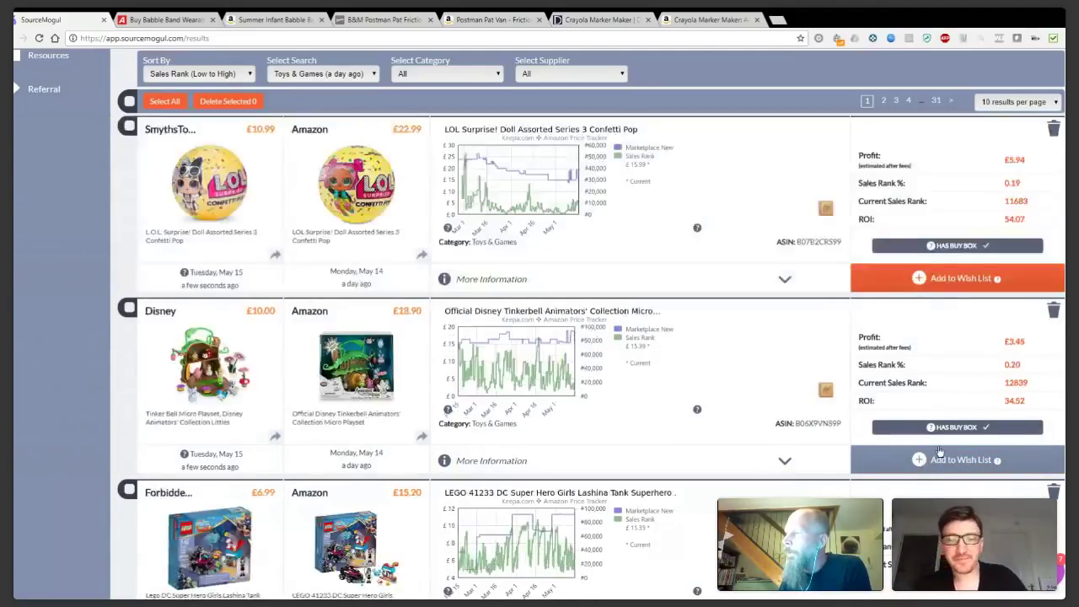
{"action": "left_click", "coordinate": [940, 457]}
{"action": "left_click", "coordinate": [952, 287]}
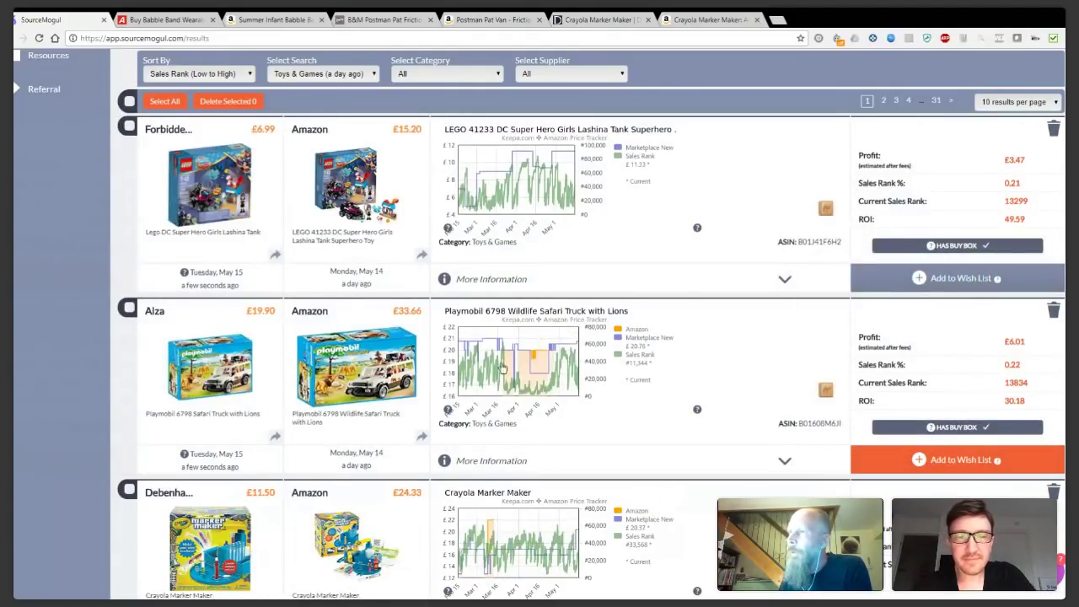
{"action": "left_click", "coordinate": [962, 278]}
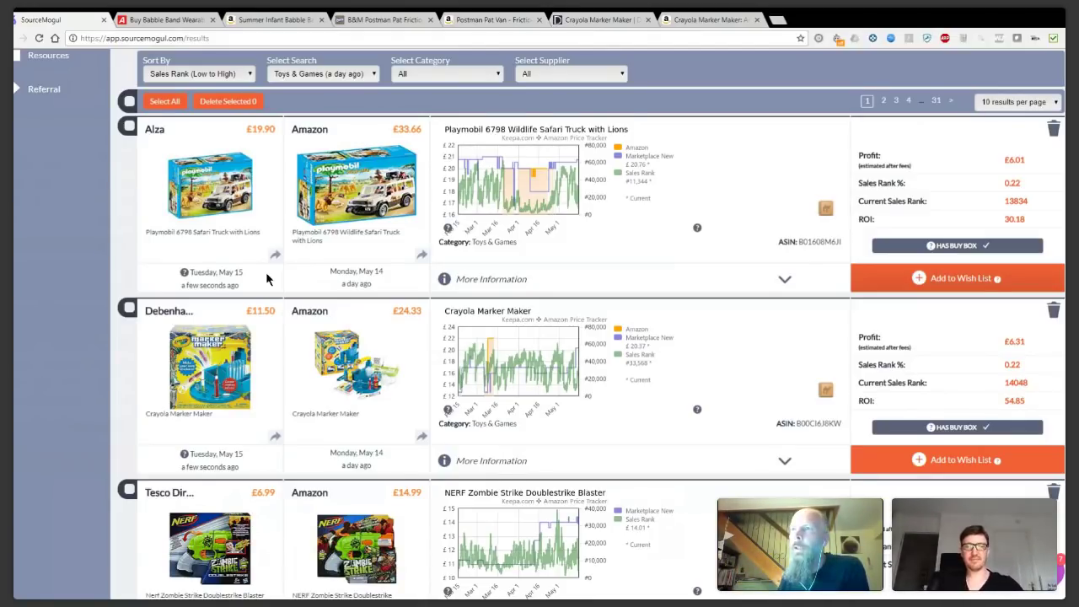
Open the wish list and sort its products from newest to oldest.
{"action": "scroll", "coordinate": [253, 270], "scroll_direction": "up", "scroll_amount": 3}
{"action": "left_click", "coordinate": [54, 216]}
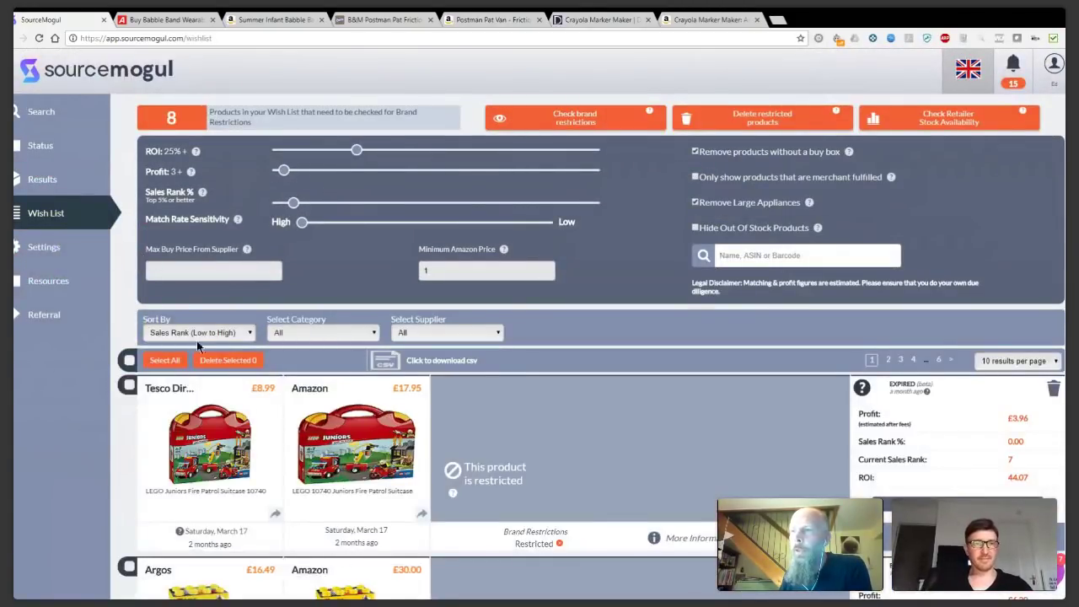
{"action": "left_click", "coordinate": [194, 393]}
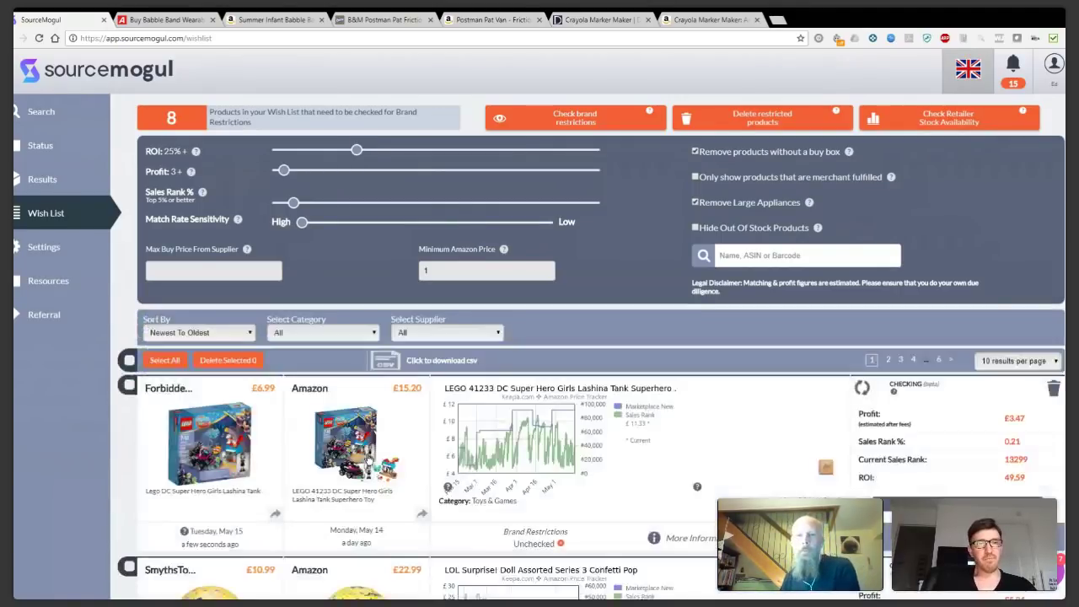
Examine the retailer stock availability status of the newly added wish list products, including the LEGO Lashina Tank and LOL Surprise doll.
{"action": "scroll", "coordinate": [424, 362], "scroll_direction": "down", "scroll_amount": 2}
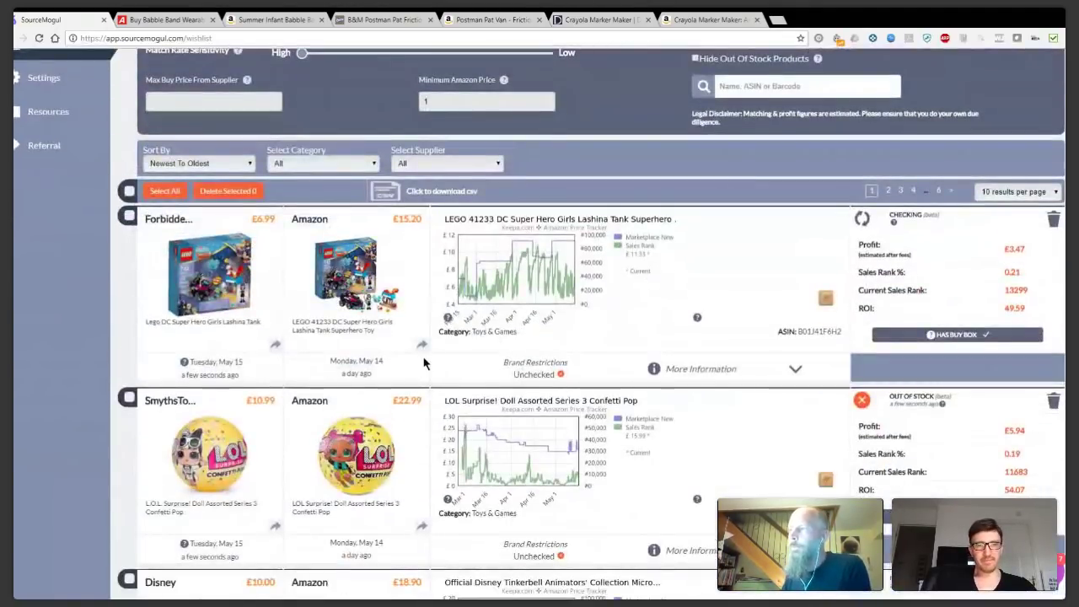
{"action": "scroll", "coordinate": [327, 325], "scroll_direction": "down", "scroll_amount": 1}
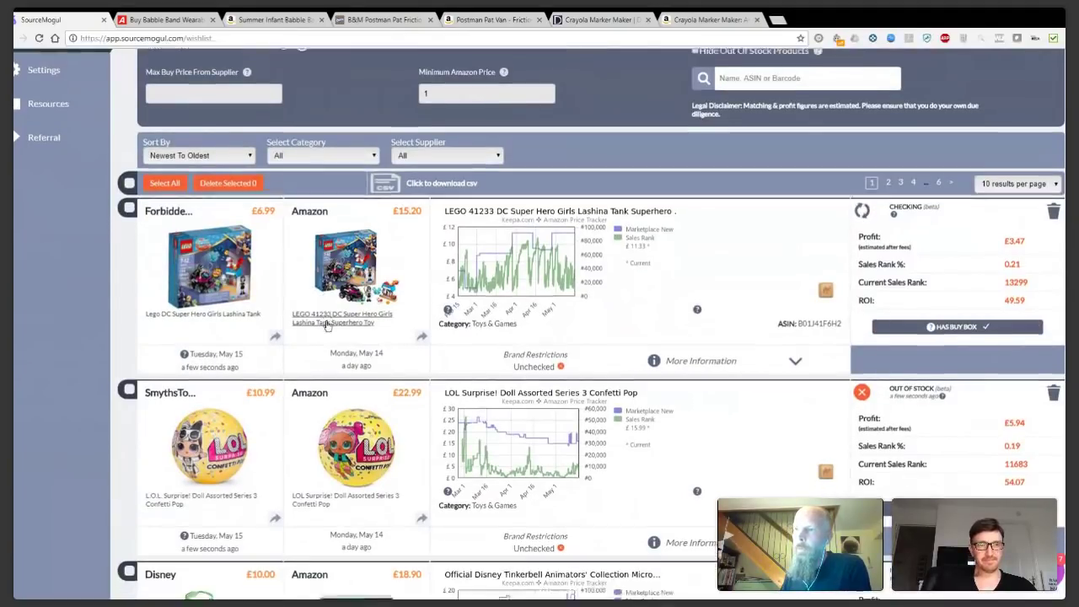
{"action": "scroll", "coordinate": [327, 325], "scroll_direction": "down", "scroll_amount": 5}
{"action": "scroll", "coordinate": [327, 326], "scroll_direction": "down", "scroll_amount": 3}
{"action": "scroll", "coordinate": [327, 326], "scroll_direction": "up", "scroll_amount": 5}
{"action": "scroll", "coordinate": [327, 325], "scroll_direction": "up", "scroll_amount": 5}
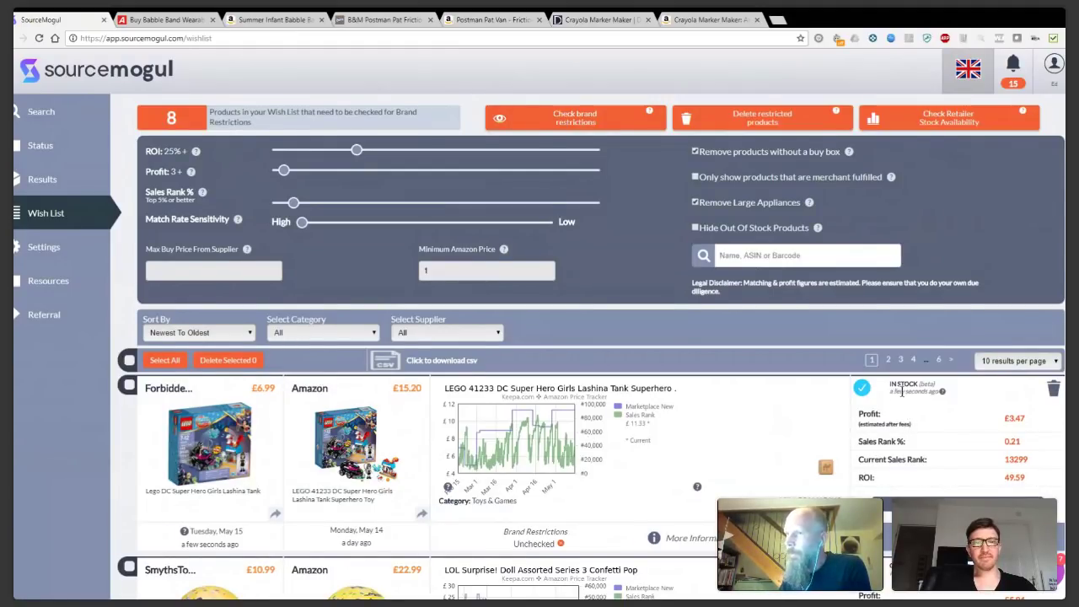
{"action": "scroll", "coordinate": [892, 393], "scroll_direction": "down", "scroll_amount": 2}
{"action": "scroll", "coordinate": [892, 394], "scroll_direction": "down", "scroll_amount": 2}
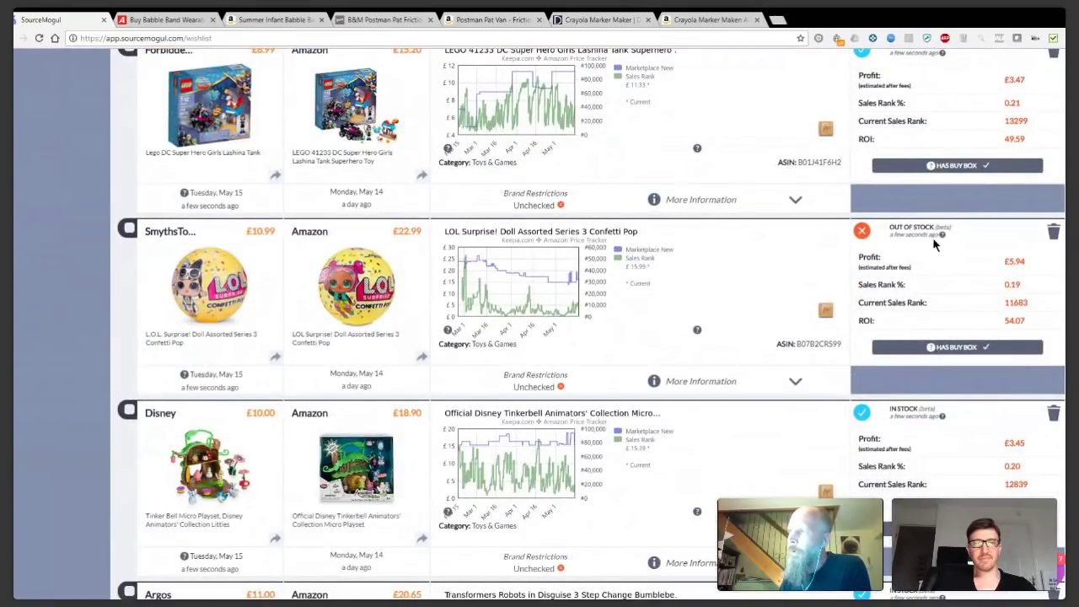
{"action": "scroll", "coordinate": [903, 314], "scroll_direction": "down", "scroll_amount": 2}
{"action": "scroll", "coordinate": [928, 243], "scroll_direction": "up", "scroll_amount": 2}
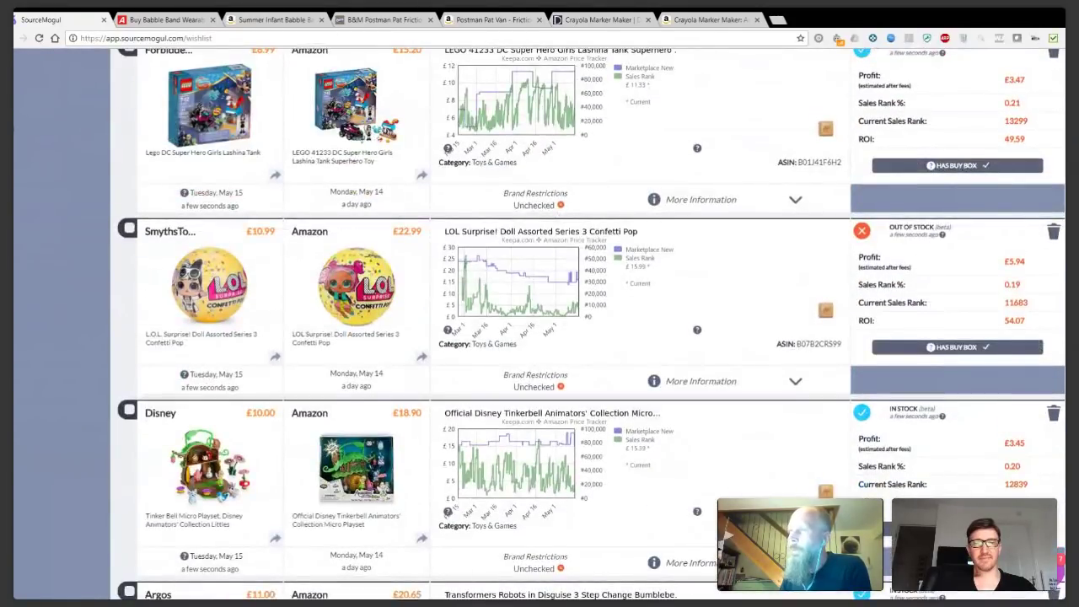
Select the LOL Surprise doll in the wish list for deletion and clear the selection again.
{"action": "left_click", "coordinate": [129, 228]}
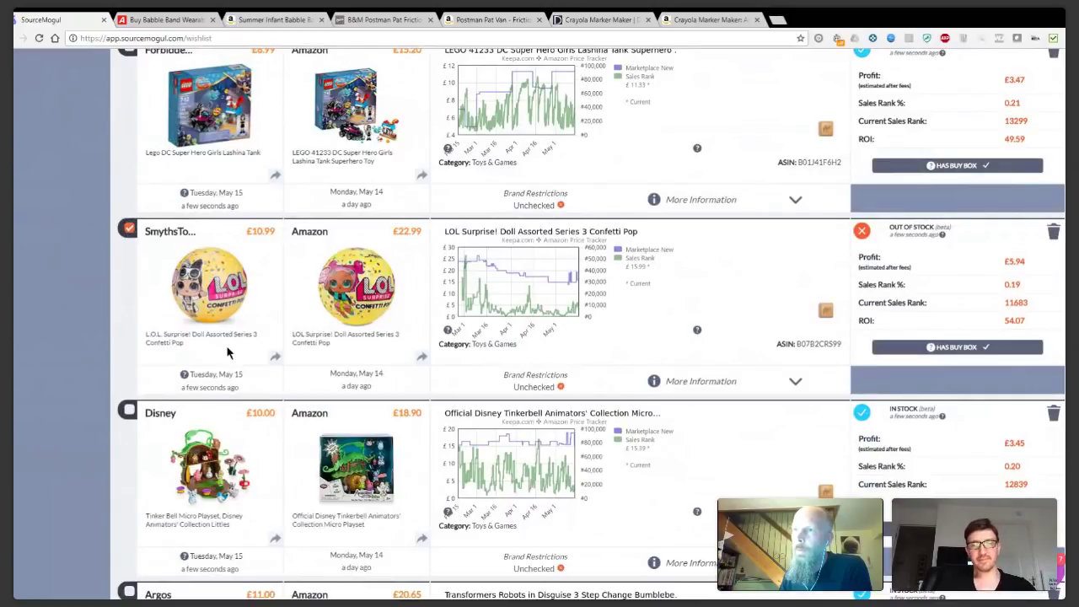
{"action": "scroll", "coordinate": [229, 349], "scroll_direction": "down", "scroll_amount": 2}
{"action": "scroll", "coordinate": [228, 349], "scroll_direction": "down", "scroll_amount": 2}
{"action": "scroll", "coordinate": [217, 345], "scroll_direction": "up", "scroll_amount": 4}
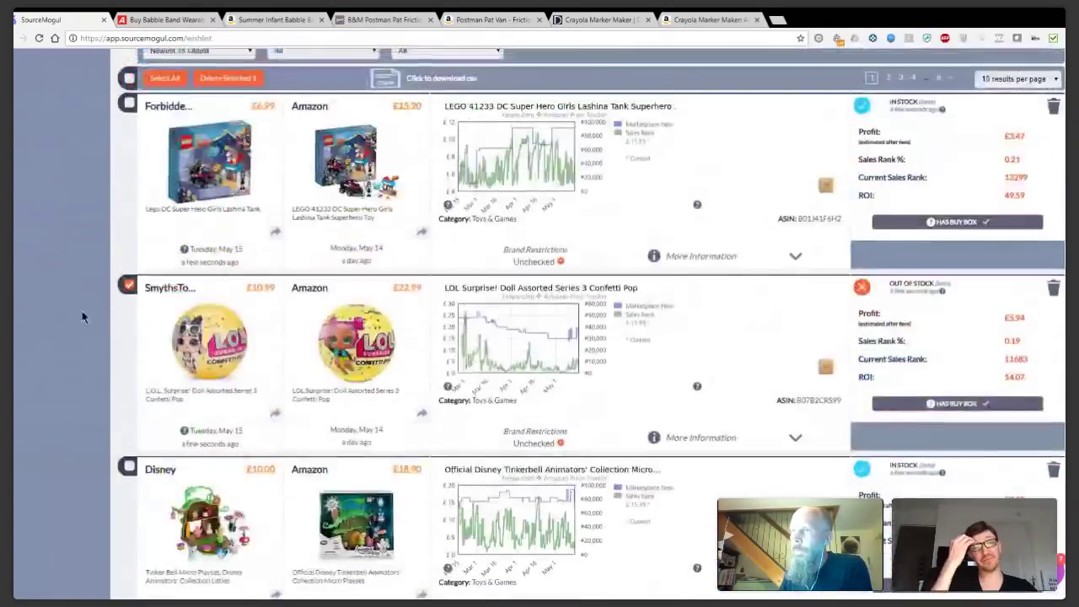
{"action": "left_click", "coordinate": [148, 331]}
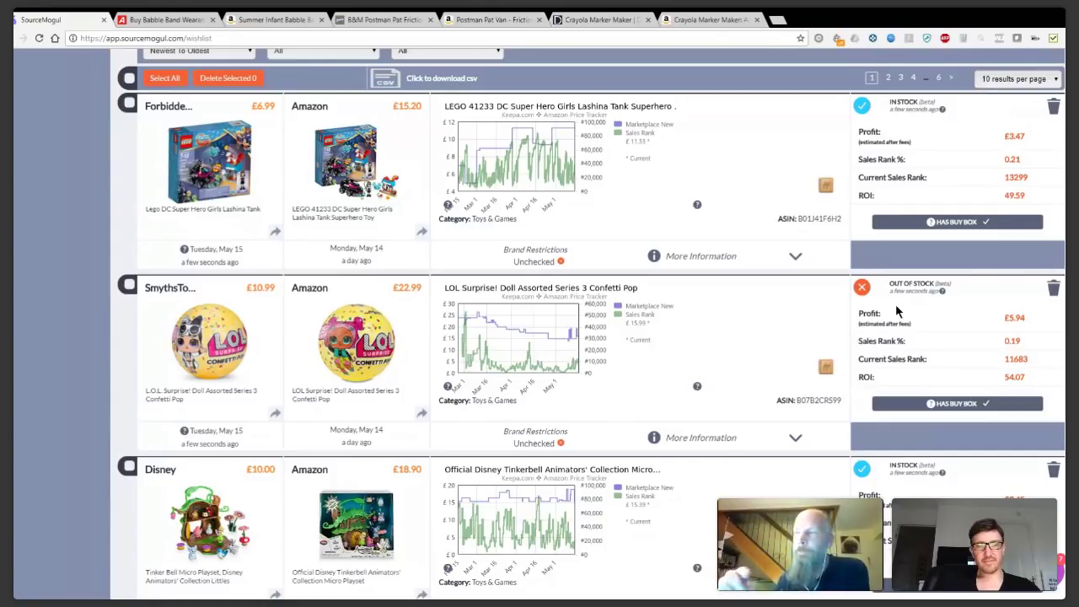
Run the brand restrictions check on the wish list and review the restriction status of the listed products.
{"action": "scroll", "coordinate": [897, 312], "scroll_direction": "up", "scroll_amount": 5}
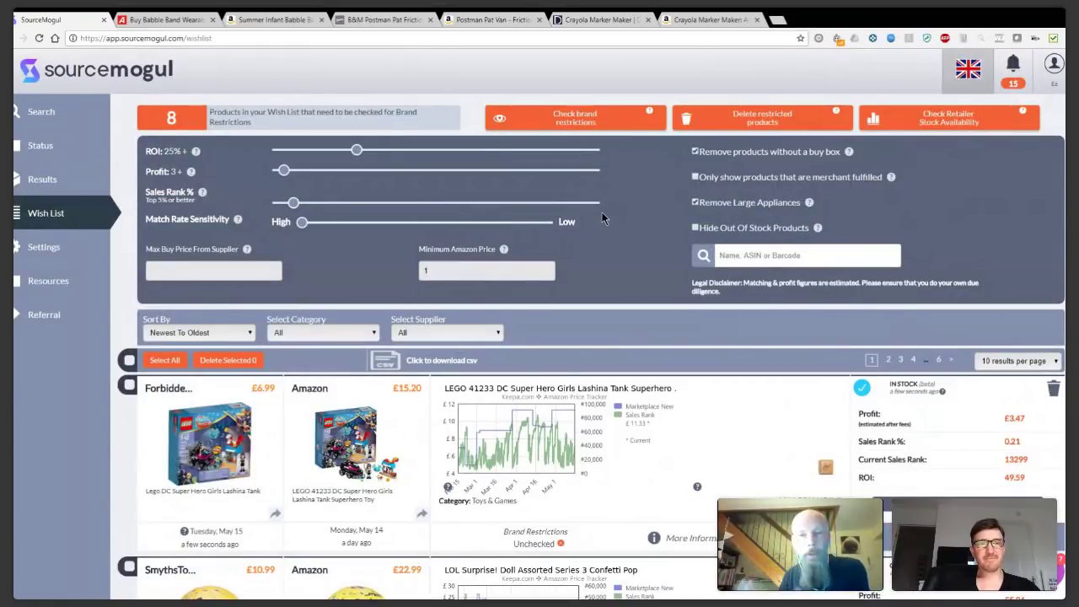
{"action": "left_click", "coordinate": [570, 121]}
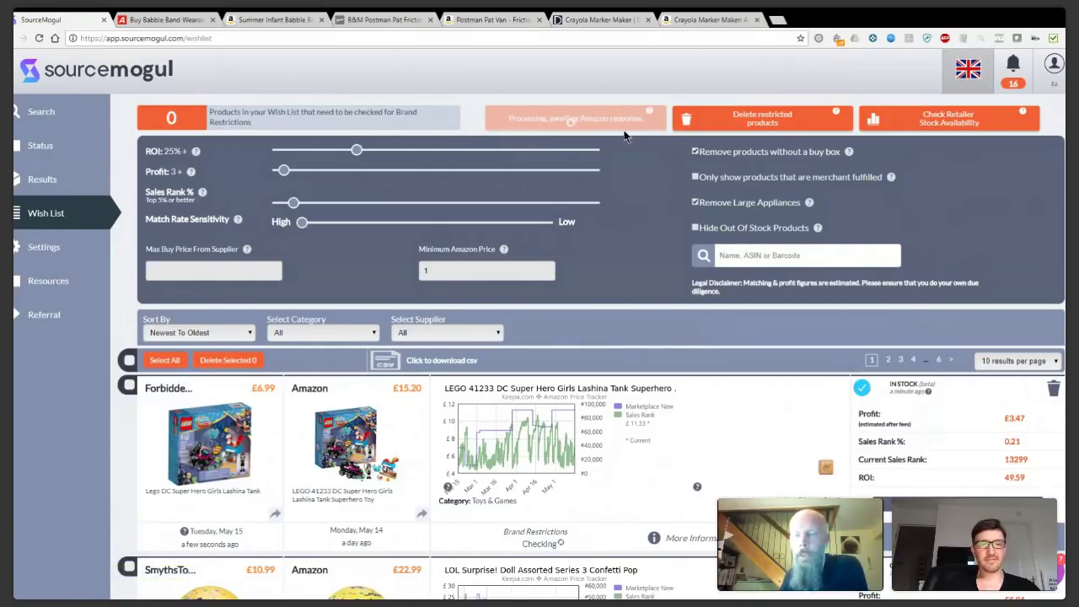
{"action": "scroll", "coordinate": [681, 425], "scroll_direction": "down", "scroll_amount": 10}
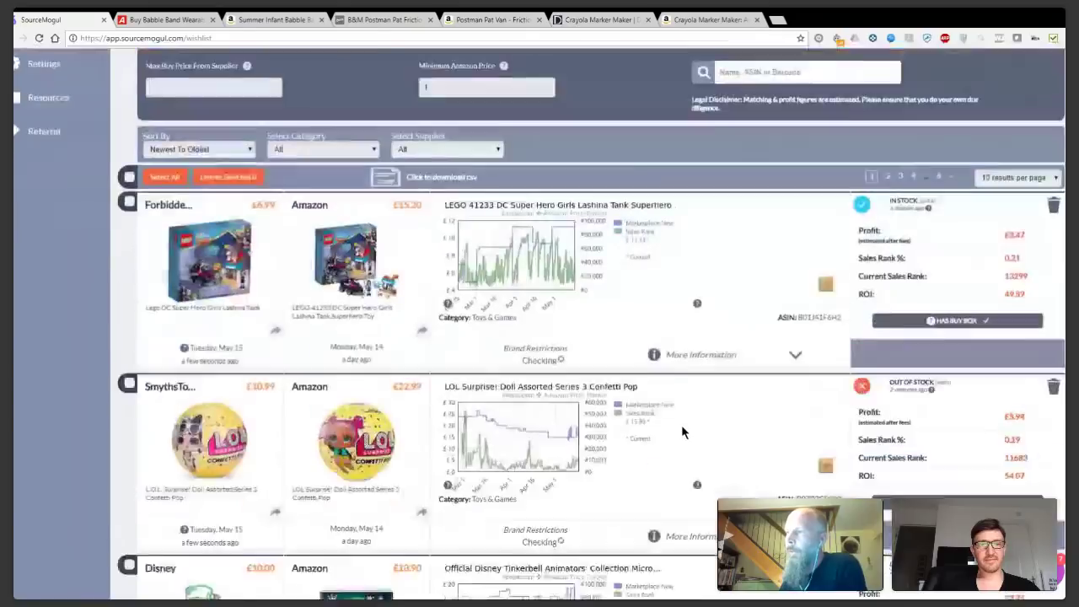
{"action": "scroll", "coordinate": [682, 425], "scroll_direction": "down", "scroll_amount": 15}
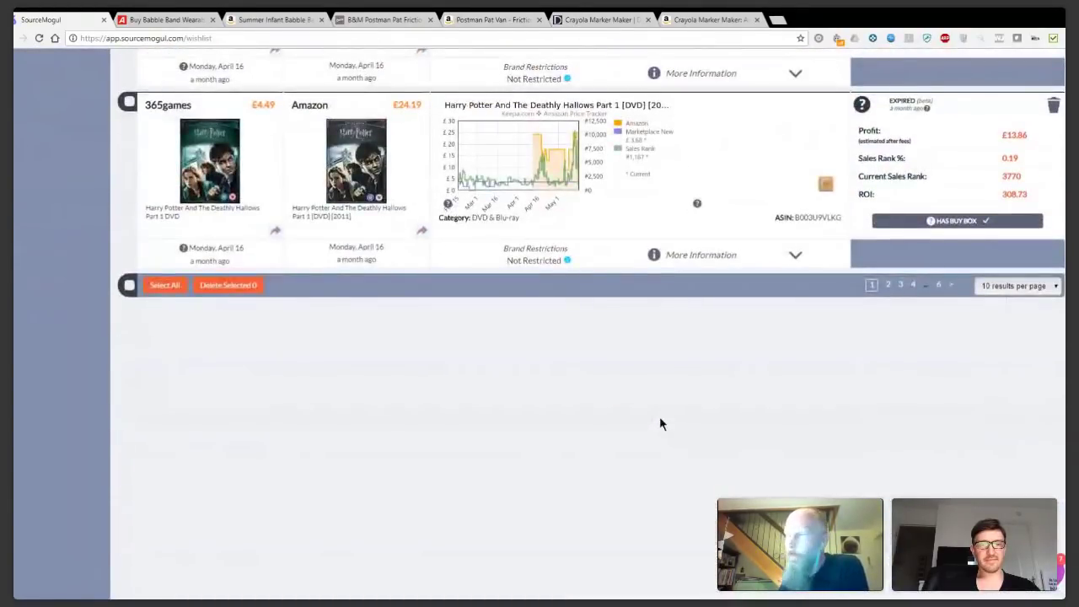
Open page 2 of the wish list and inspect the restriction notice on the Monsters University DVD.
{"action": "scroll", "coordinate": [659, 417], "scroll_direction": "up", "scroll_amount": 2}
{"action": "left_click", "coordinate": [889, 455]}
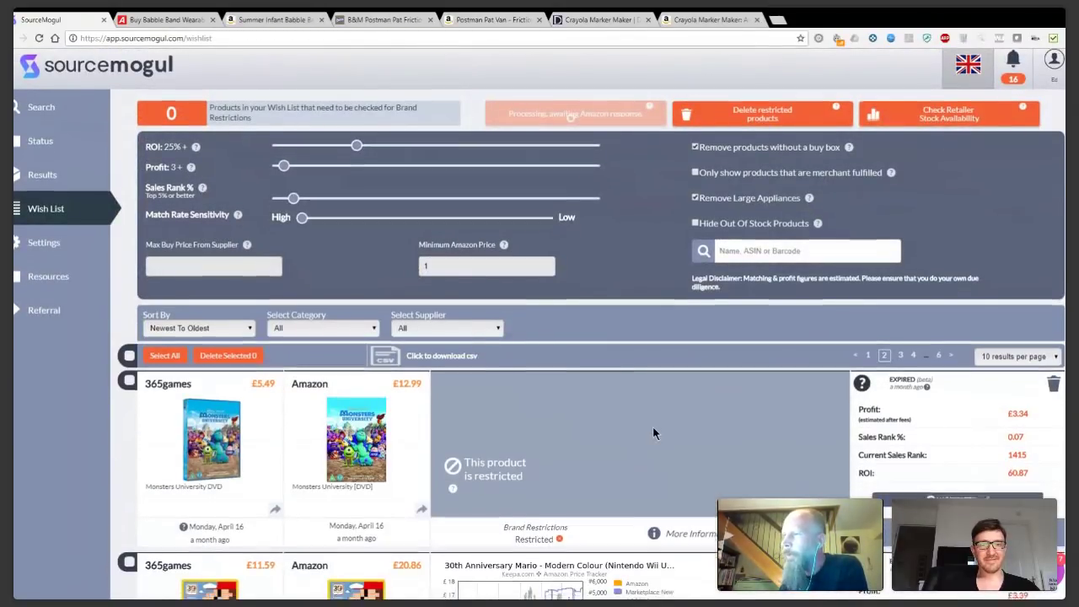
{"action": "scroll", "coordinate": [652, 430], "scroll_direction": "down", "scroll_amount": 2}
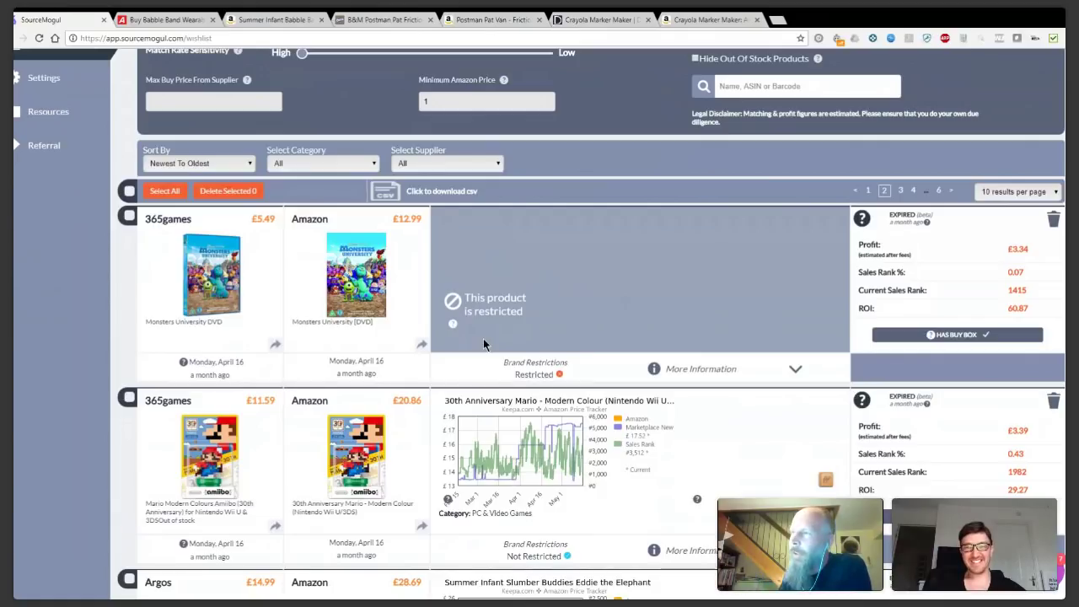
{"action": "triple_click", "coordinate": [480, 283]}
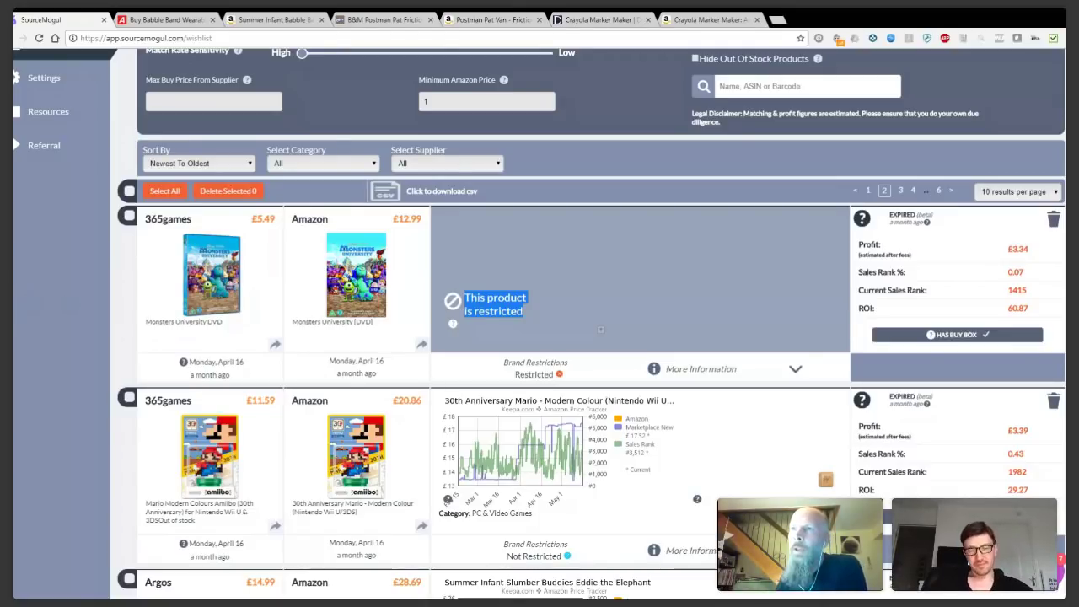
Return to the Toys & Games results and add the DC Comics Wonder Woman doll on page 2 to the wish list.
{"action": "scroll", "coordinate": [540, 324], "scroll_direction": "up", "scroll_amount": 1}
{"action": "left_click", "coordinate": [49, 182]}
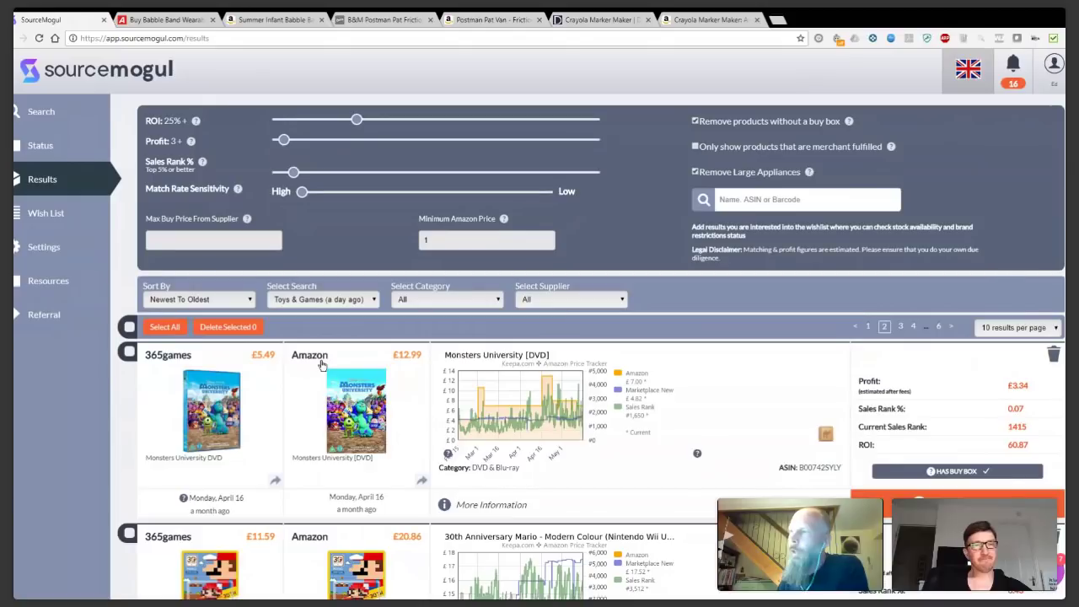
{"action": "scroll", "coordinate": [322, 364], "scroll_direction": "down", "scroll_amount": 3}
{"action": "scroll", "coordinate": [321, 364], "scroll_direction": "up", "scroll_amount": 3}
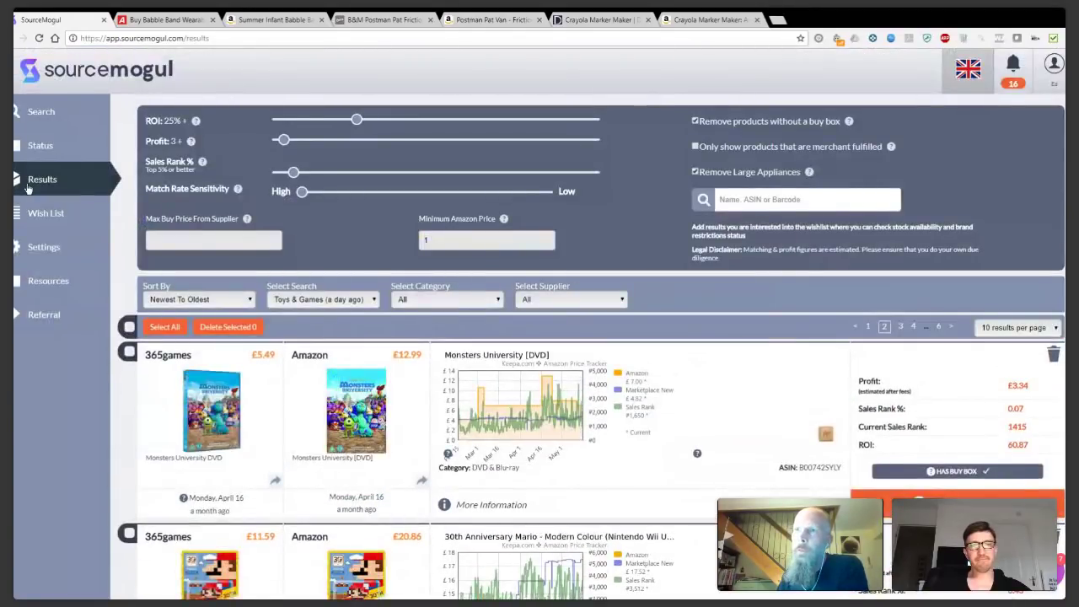
{"action": "left_click", "coordinate": [67, 110]}
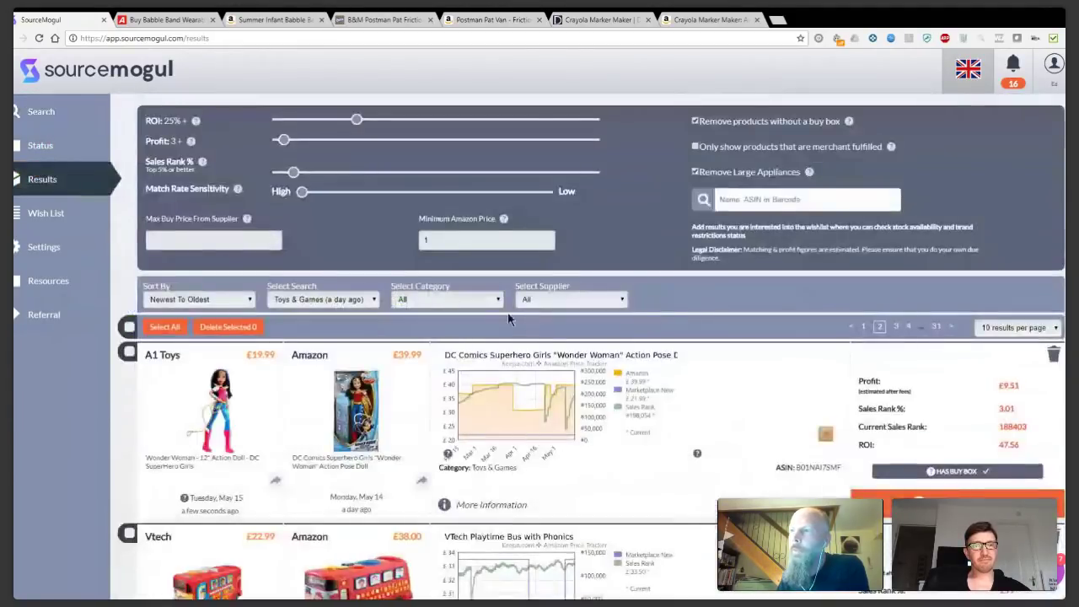
{"action": "scroll", "coordinate": [776, 337], "scroll_direction": "down", "scroll_amount": 3}
{"action": "left_click", "coordinate": [968, 334]}
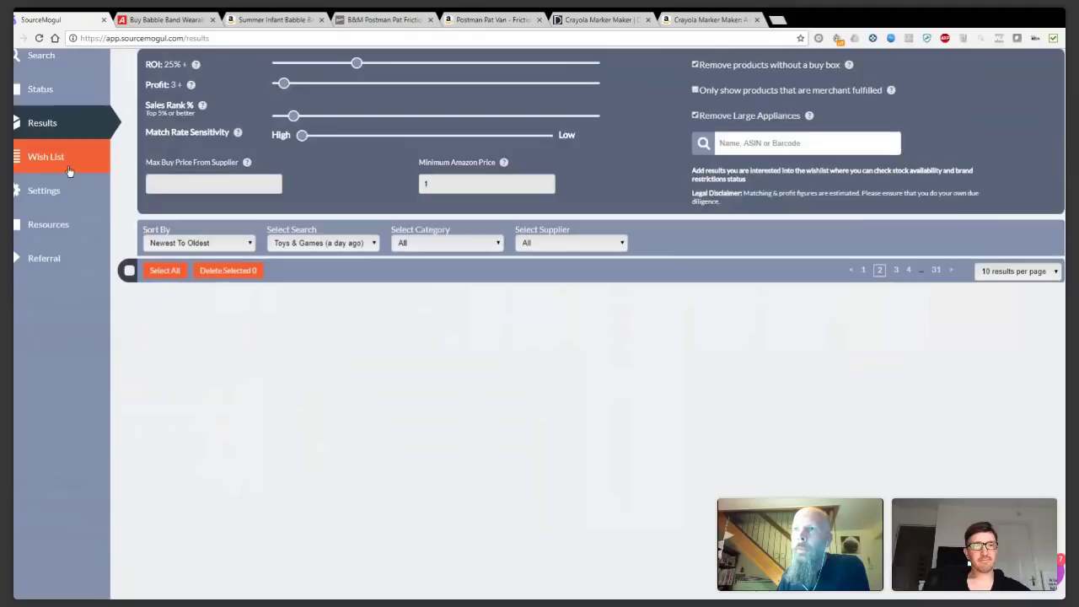
Revisit the wish list and the search start page with its supplier and Amazon category options.
{"action": "left_click", "coordinate": [69, 171]}
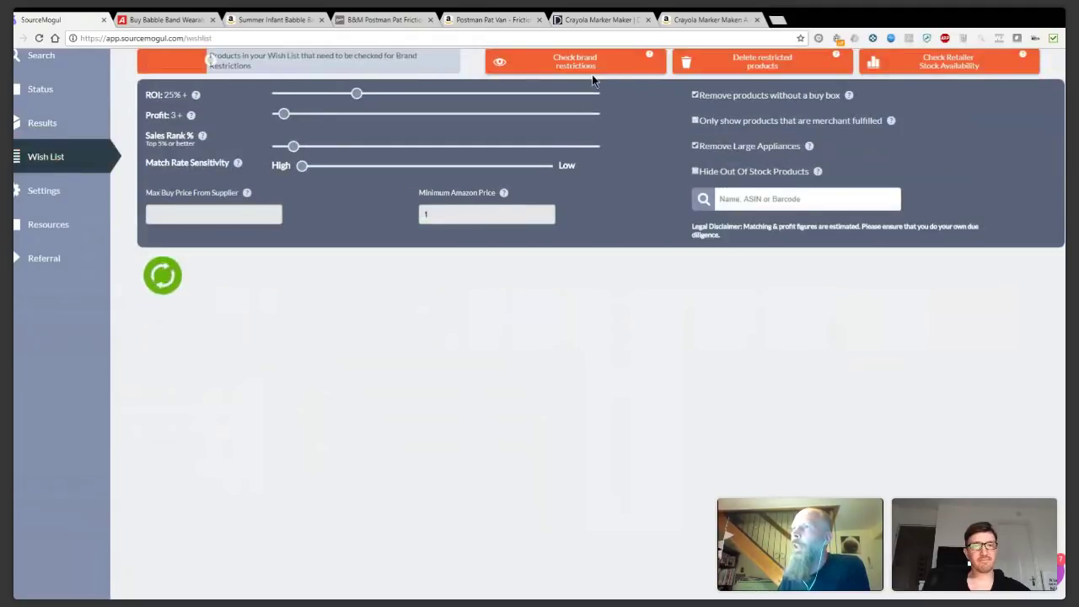
{"action": "scroll", "coordinate": [205, 151], "scroll_direction": "up", "scroll_amount": 1}
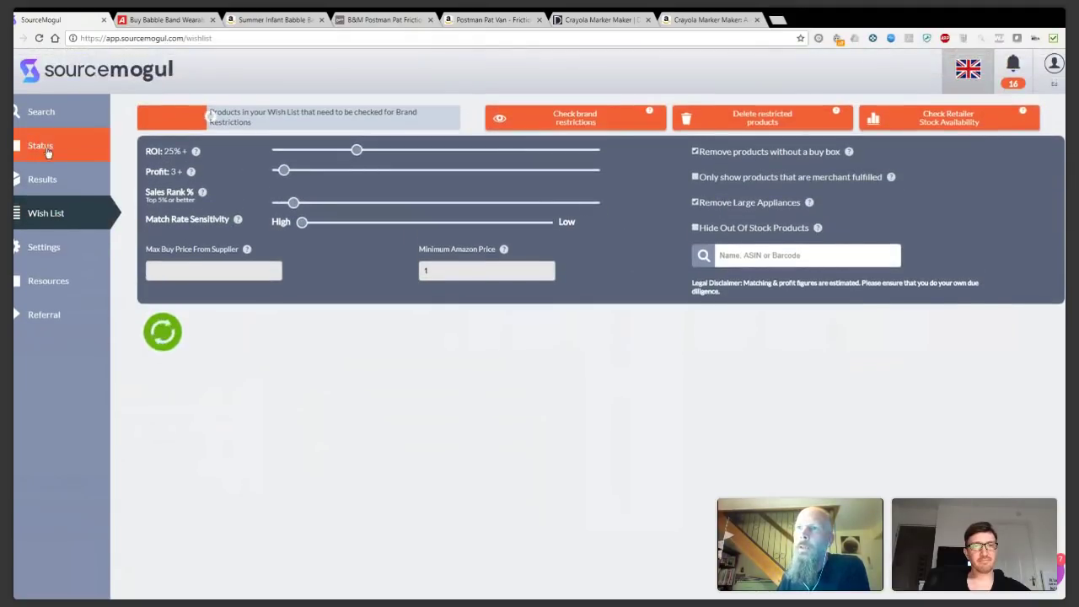
{"action": "left_click", "coordinate": [59, 122]}
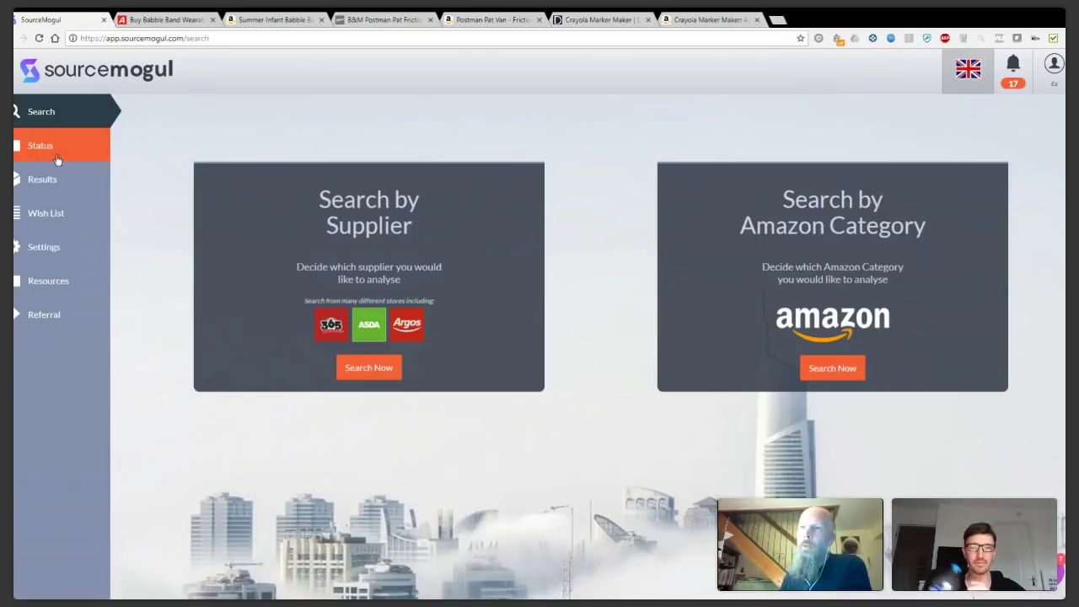
Open the Account Settings and inspect the Cancel Your Subscription section.
{"action": "left_click", "coordinate": [46, 247]}
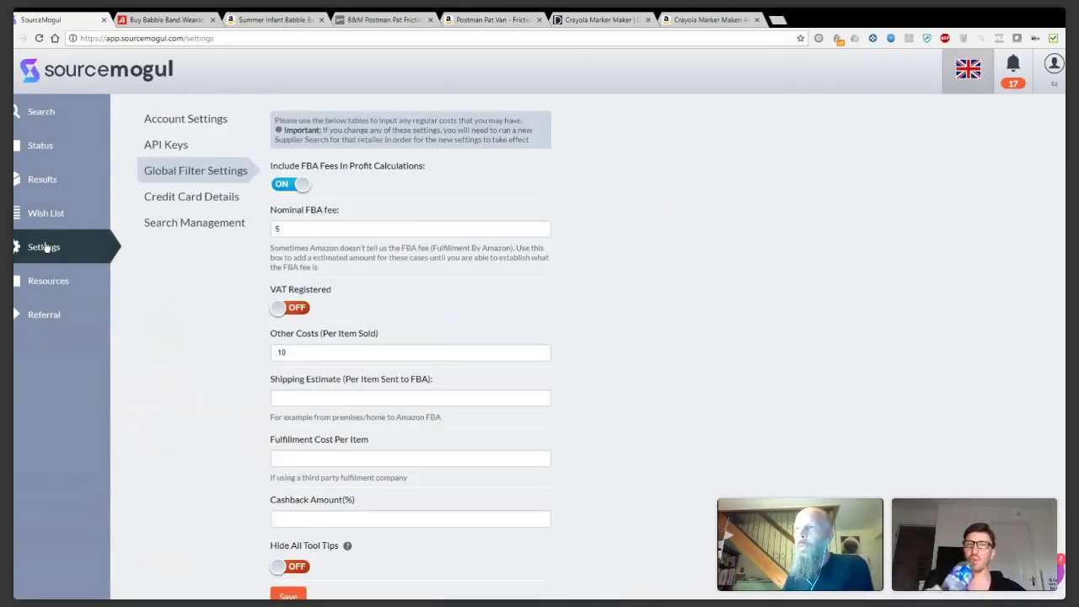
{"action": "left_click", "coordinate": [224, 123]}
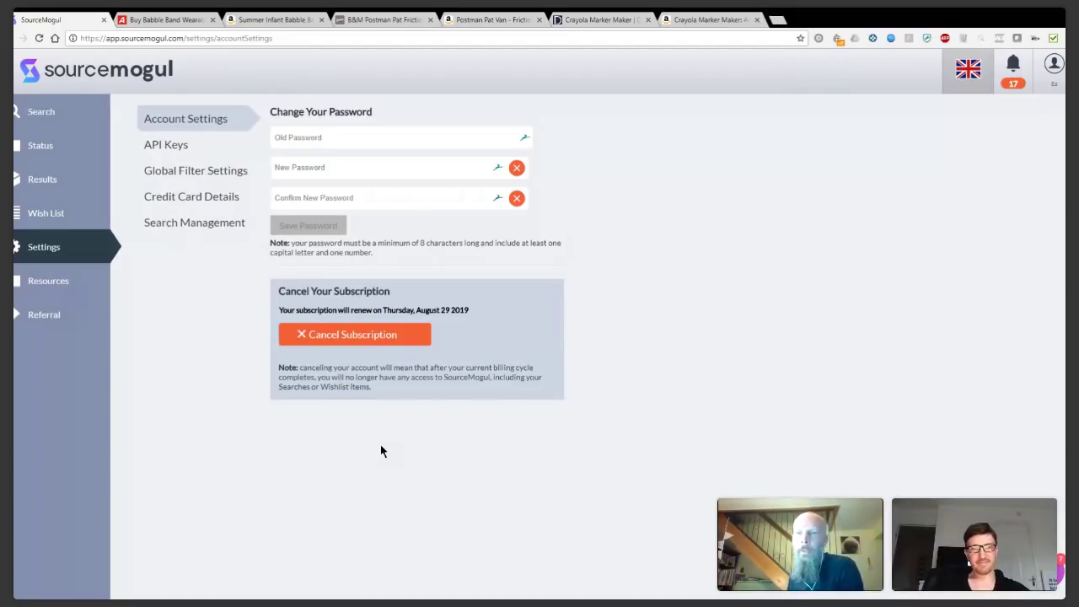
{"action": "left_click", "coordinate": [391, 334]}
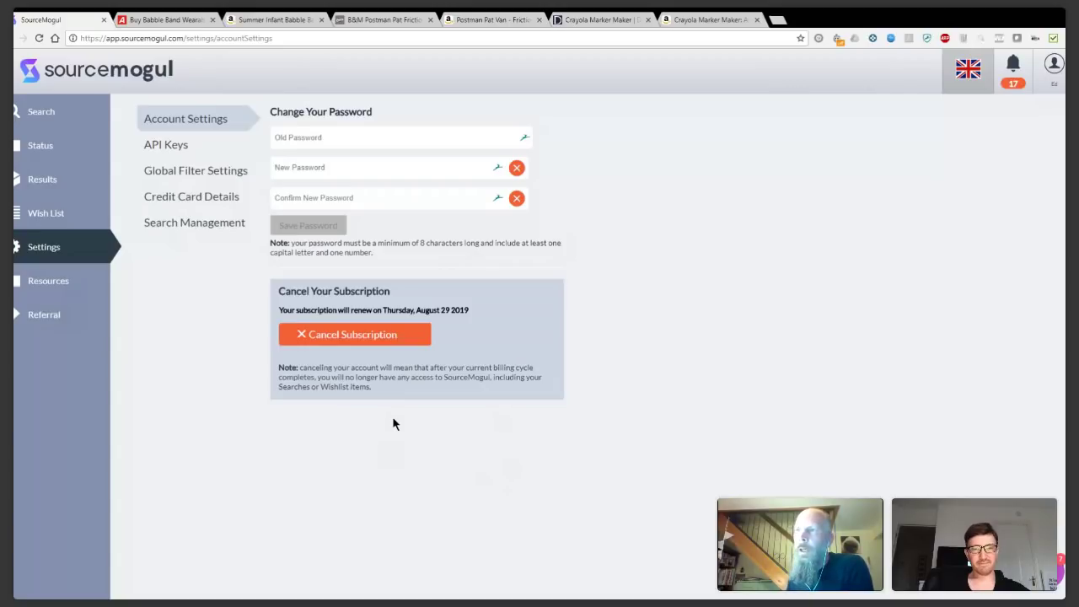
Review the Global Filter Settings and the Search Management page, reading the note about automatically deleting older searches.
{"action": "left_click", "coordinate": [201, 177]}
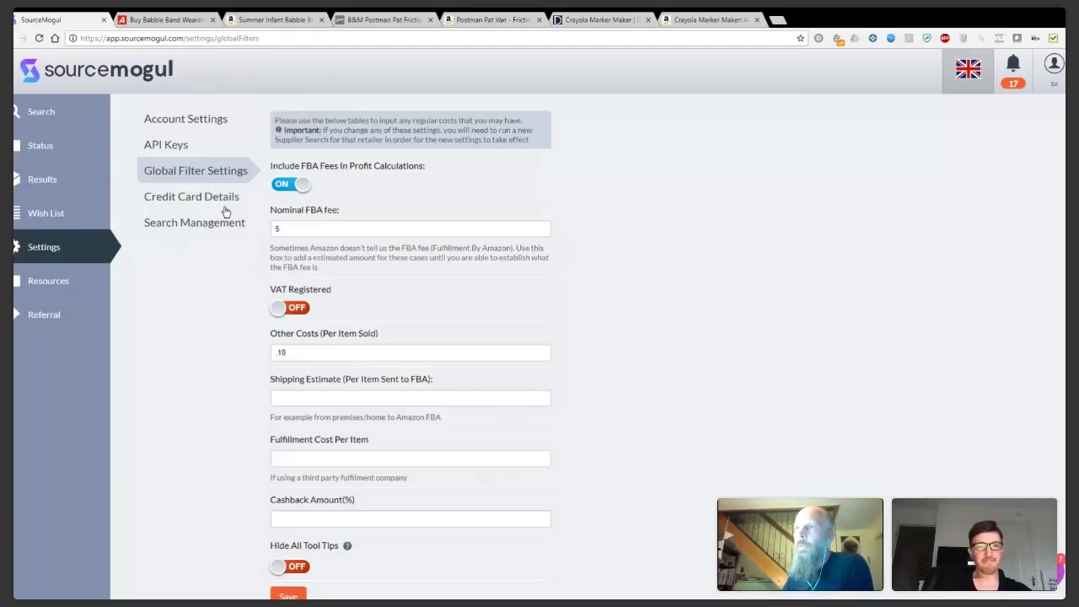
{"action": "left_click", "coordinate": [236, 229]}
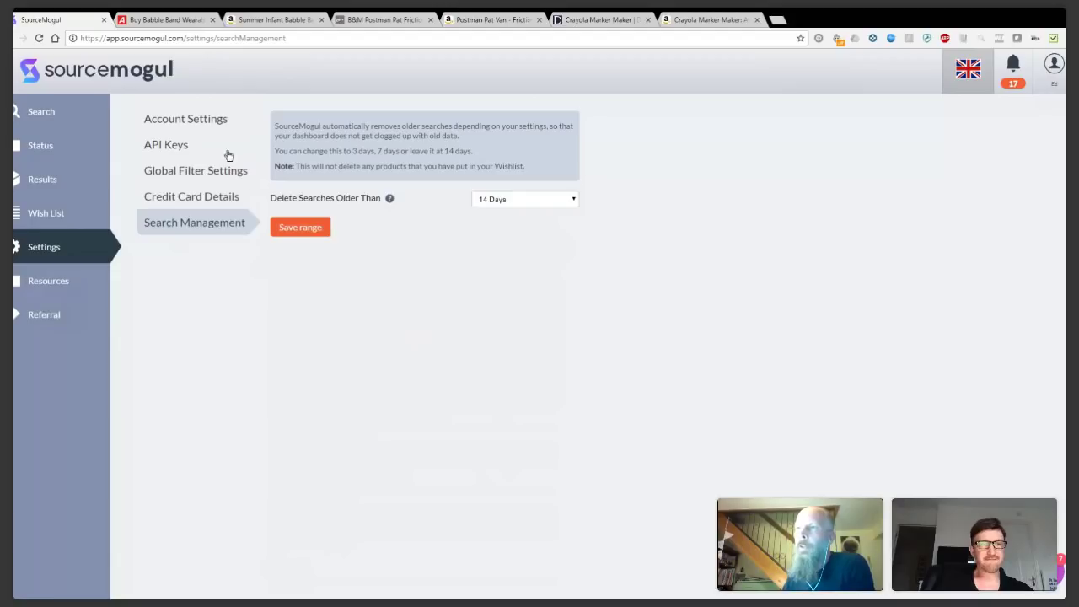
{"action": "left_click", "coordinate": [198, 121]}
{"action": "left_click", "coordinate": [208, 225]}
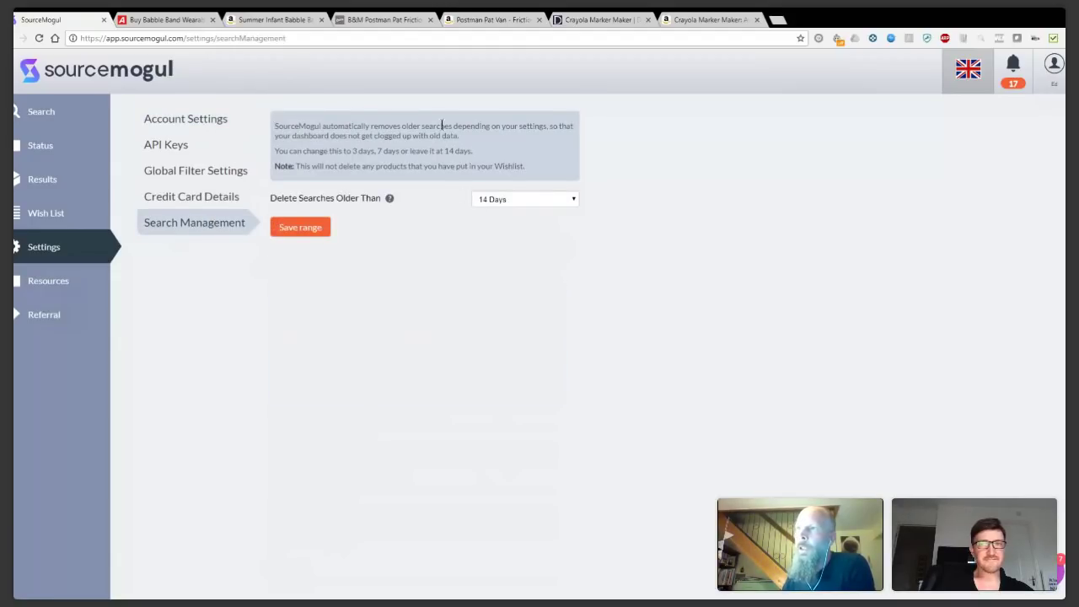
{"action": "left_click_drag", "start_coordinate": [461, 150], "coordinate": [343, 135]}
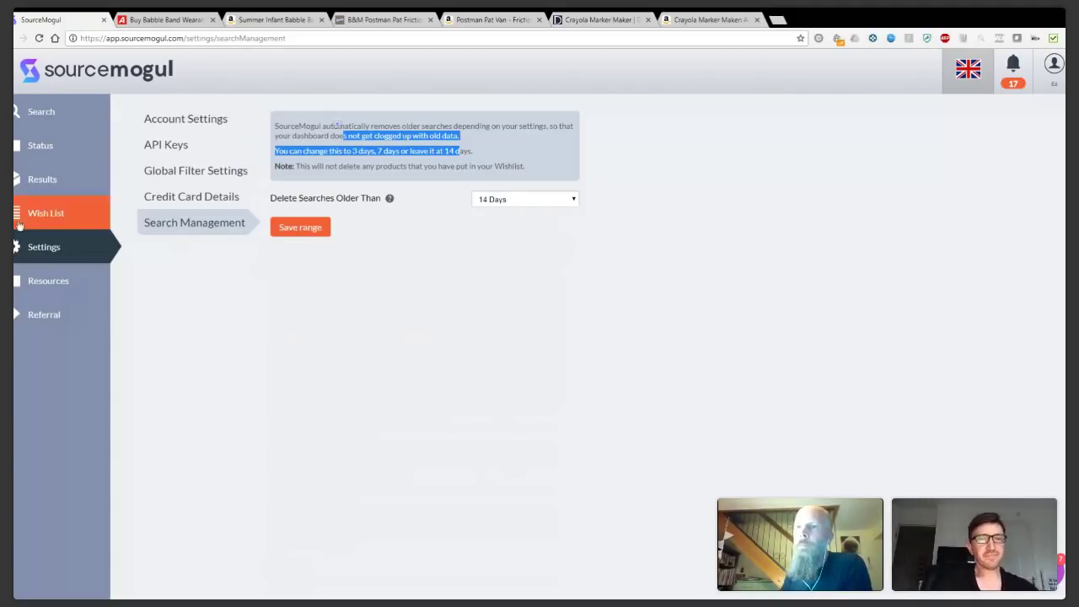
View the training resources and guides, then go back through the settings to the wish list.
{"action": "left_click", "coordinate": [17, 284]}
{"action": "mouse_move", "coordinate": [201, 175]}
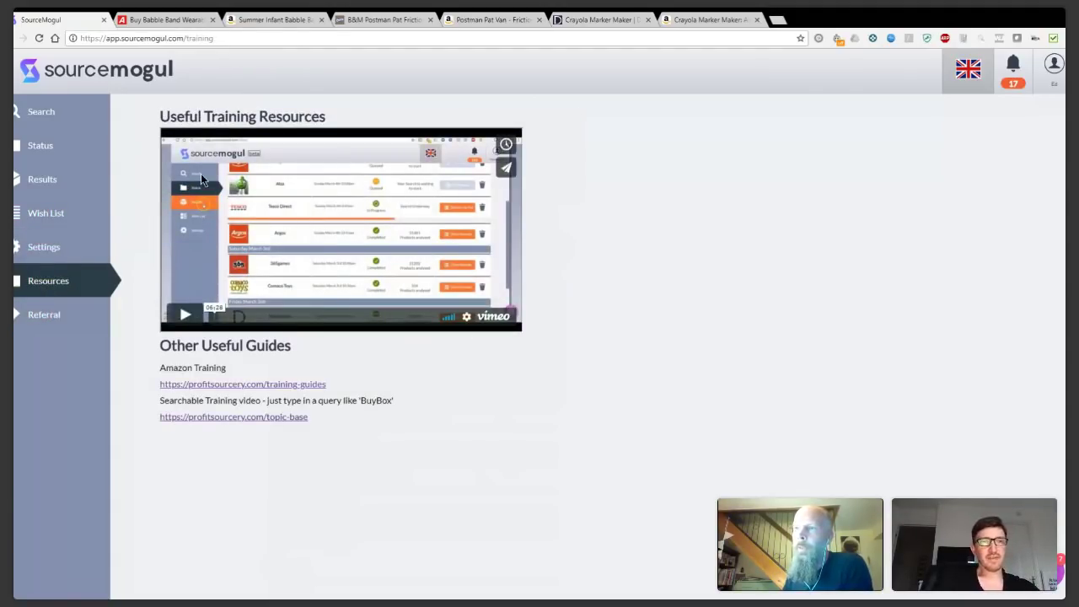
{"action": "left_click", "coordinate": [75, 243]}
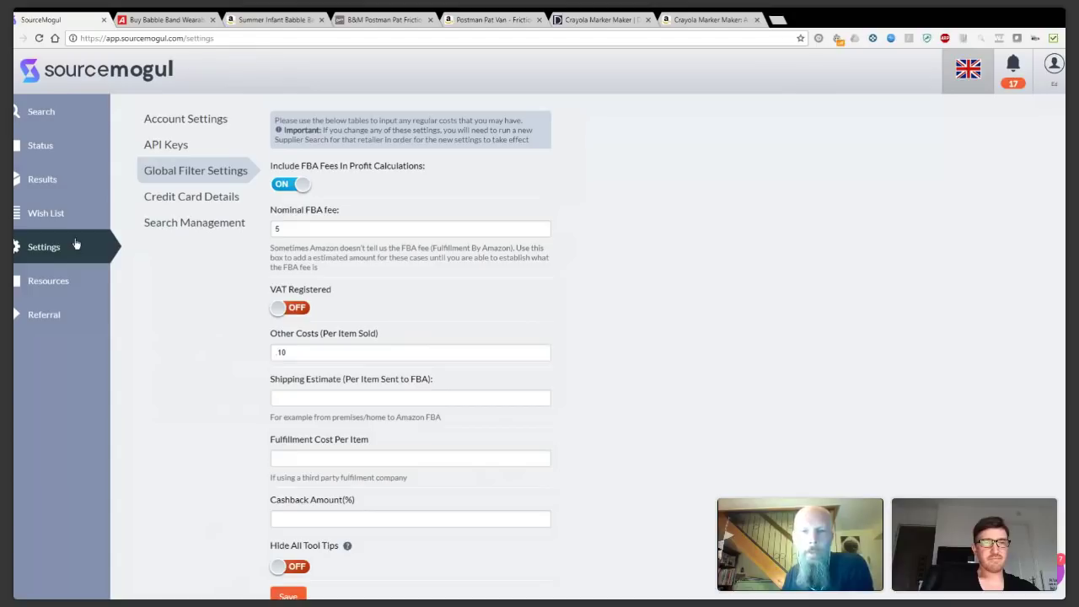
{"action": "left_click", "coordinate": [75, 228]}
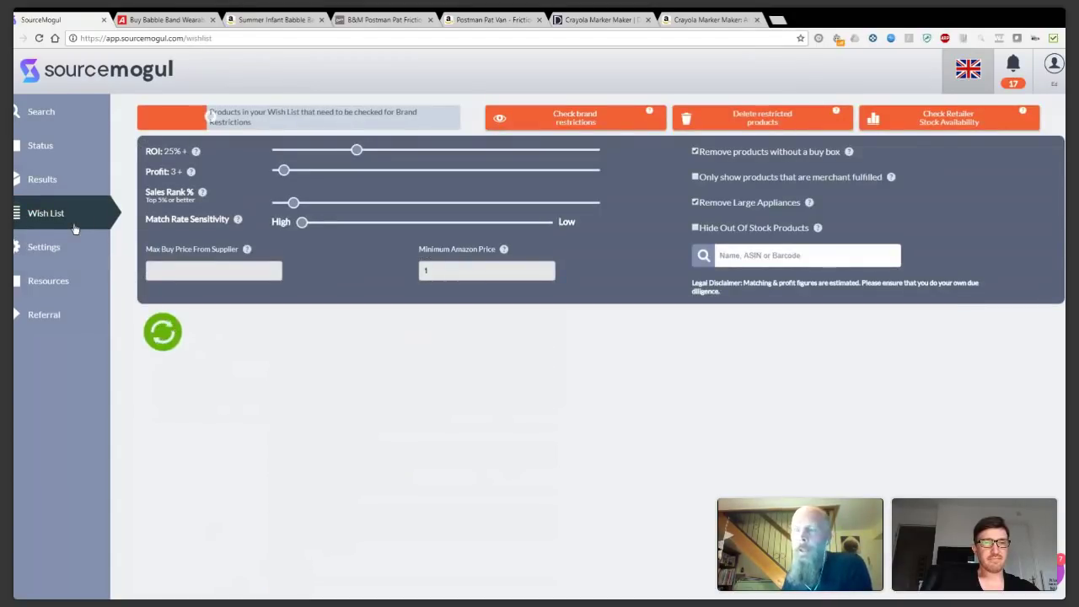